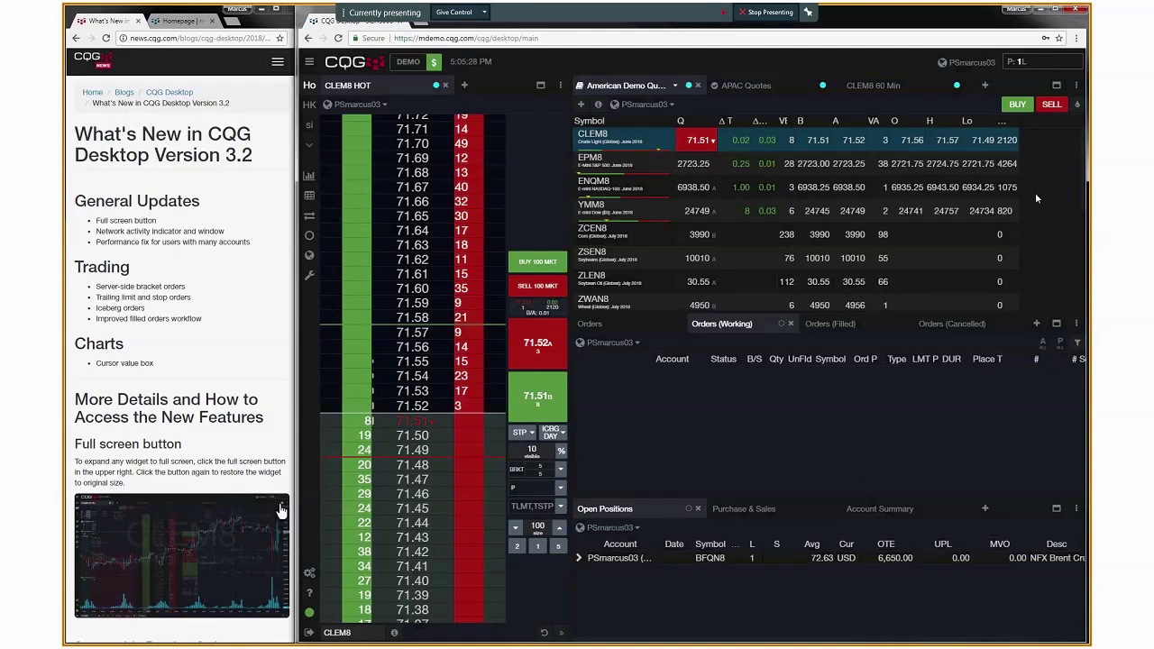
View the CLEM8 60 Min chart full screen, browse the quote tables, then restore the multi-panel layout.
click(873, 85)
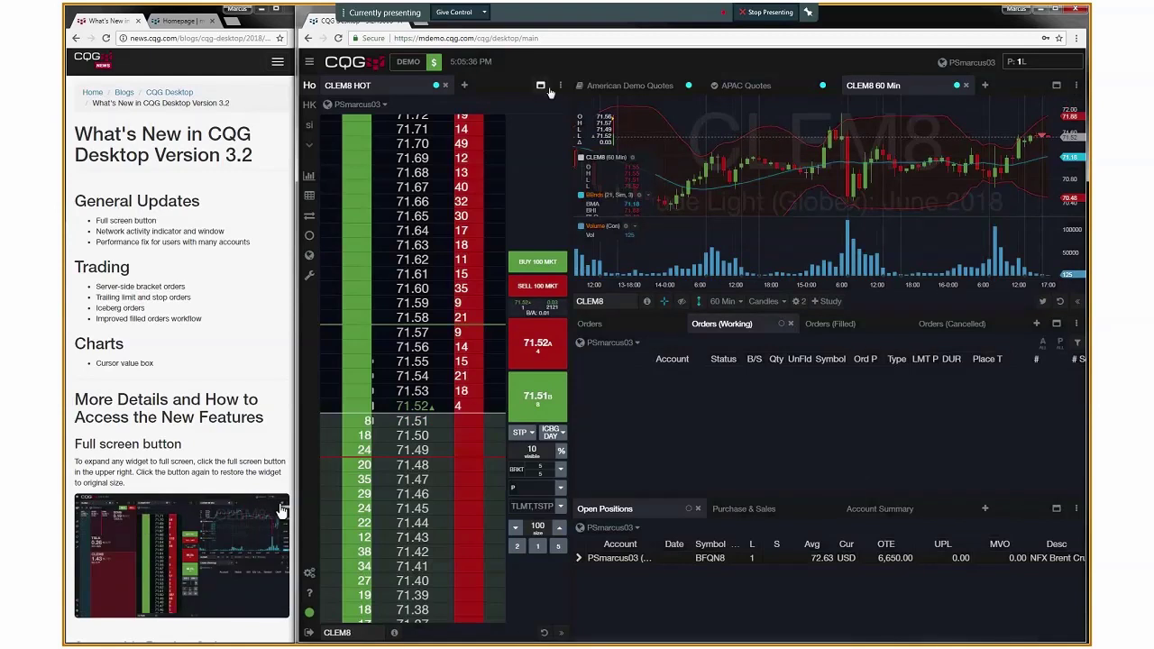
click(1056, 85)
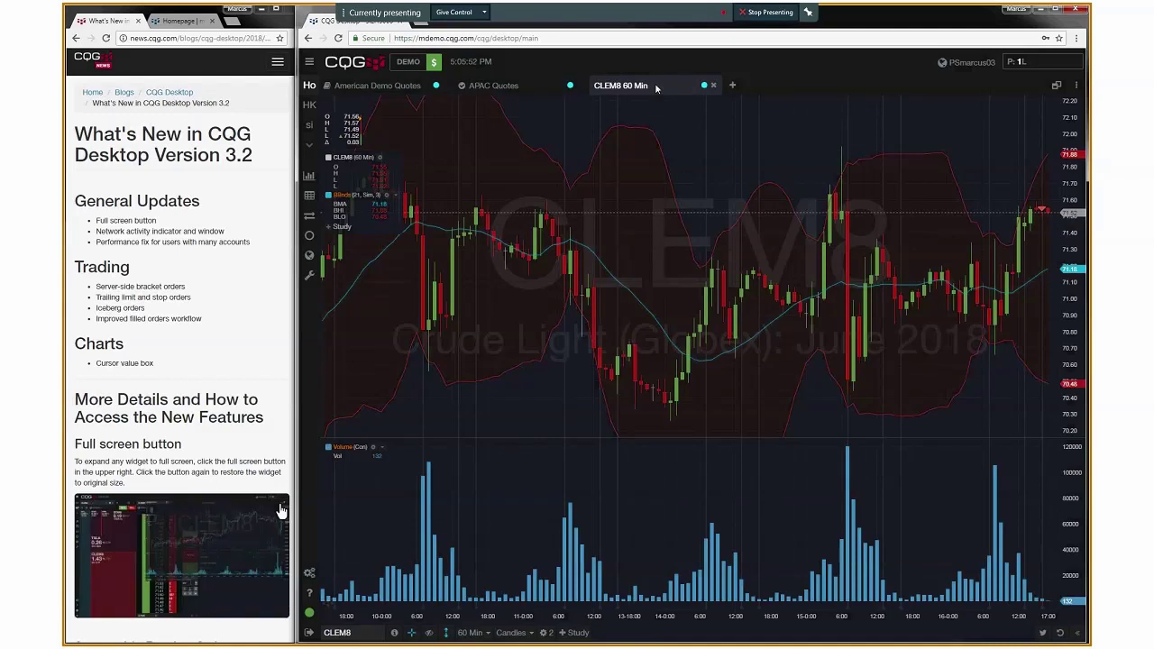
click(507, 87)
click(371, 88)
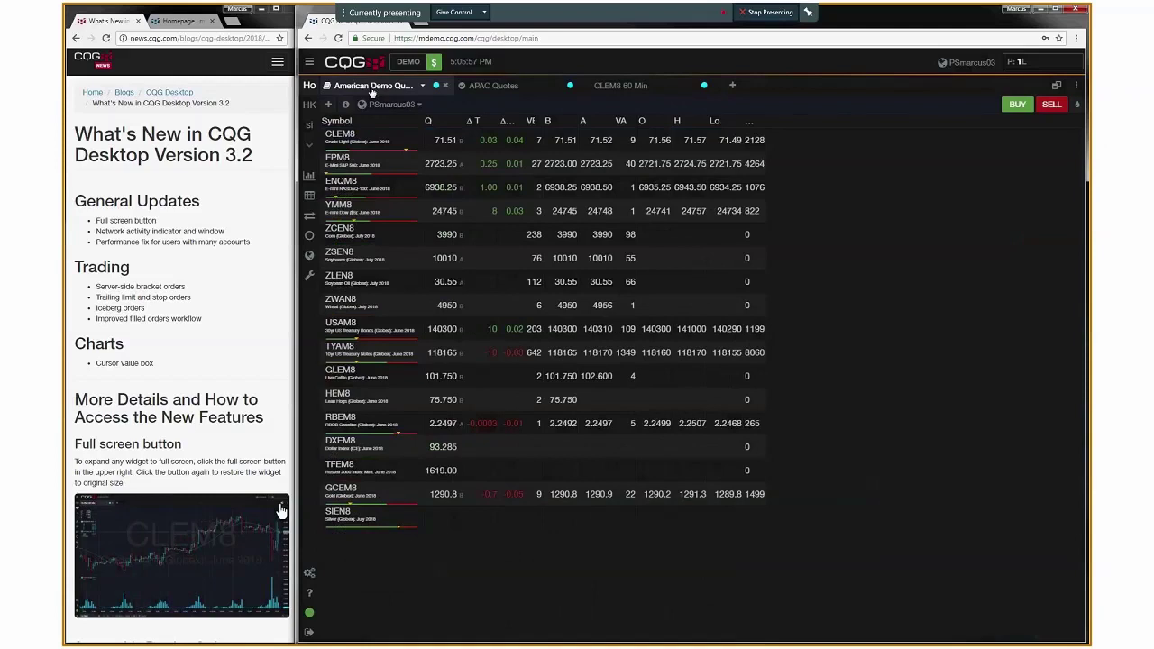
click(632, 86)
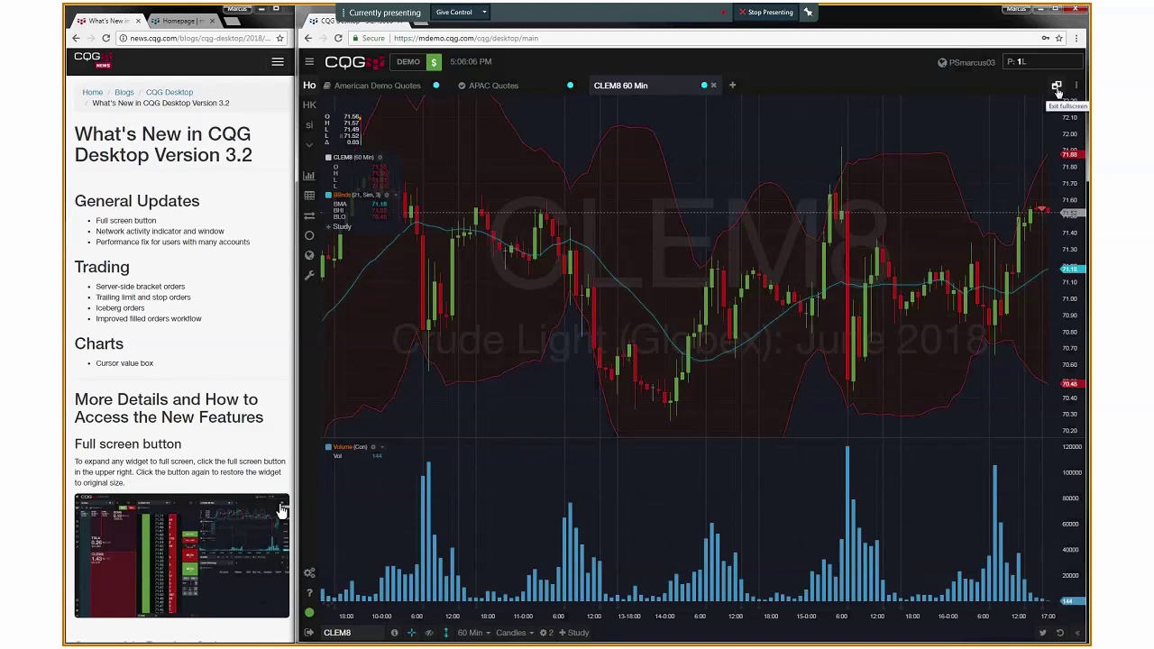
click(1057, 86)
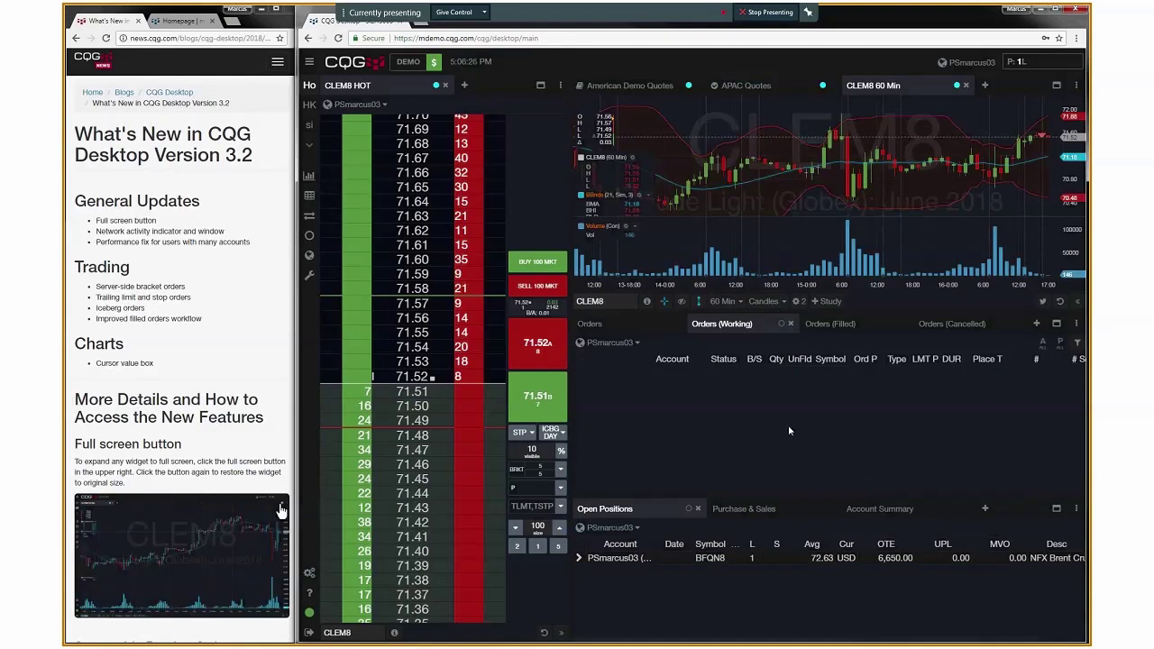
Open the Network info from the green server-status dot at the bottom-left.
mouse_move(310, 619)
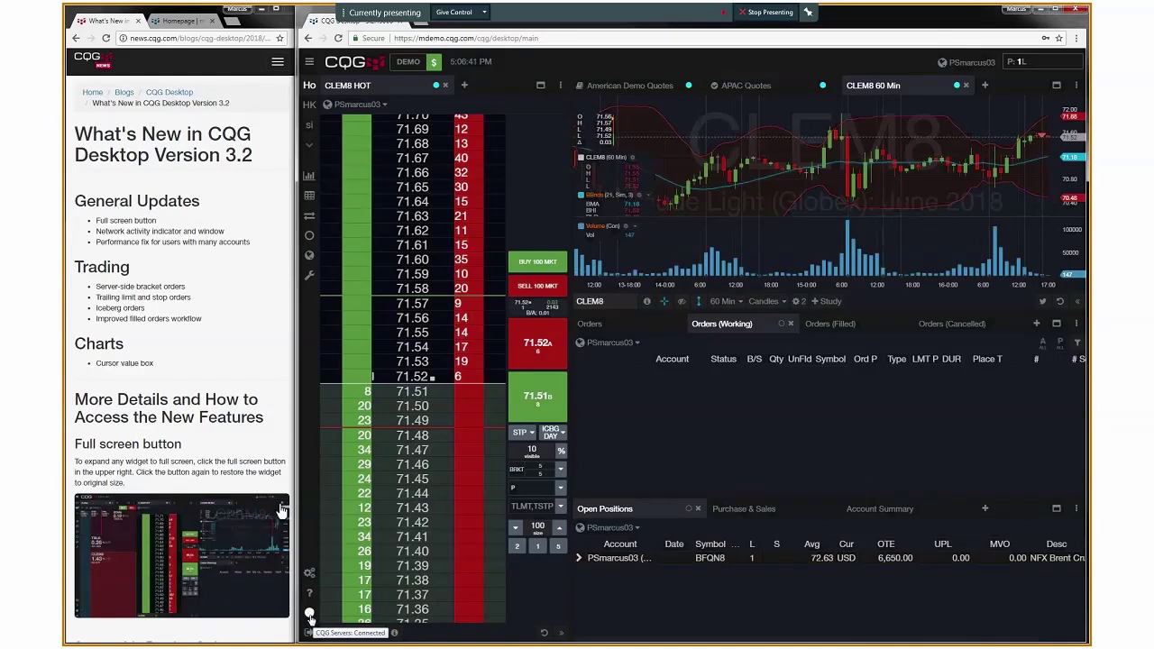
click(311, 617)
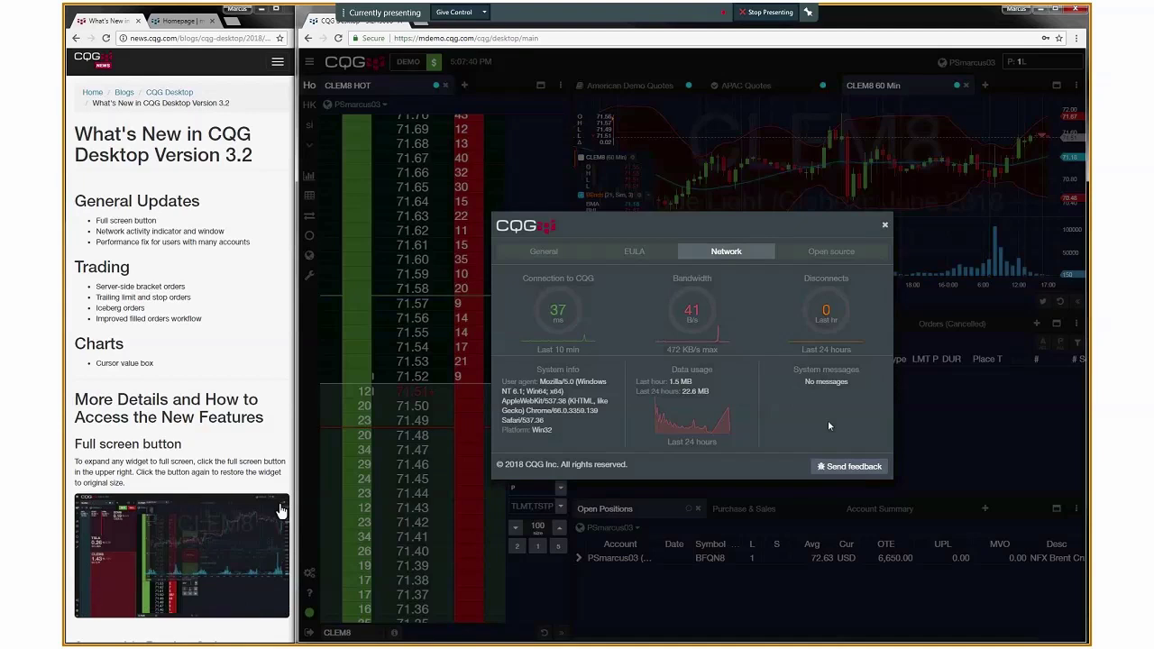
Open the Send feedback form from the info dialog and cancel it without sending.
click(845, 467)
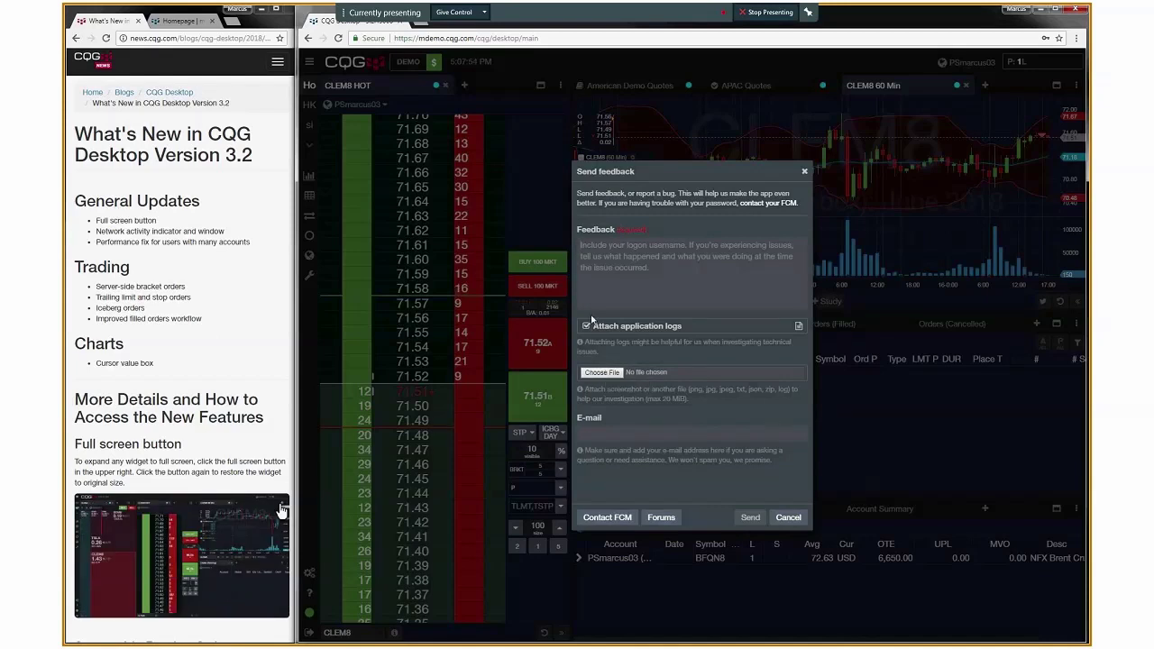
click(794, 517)
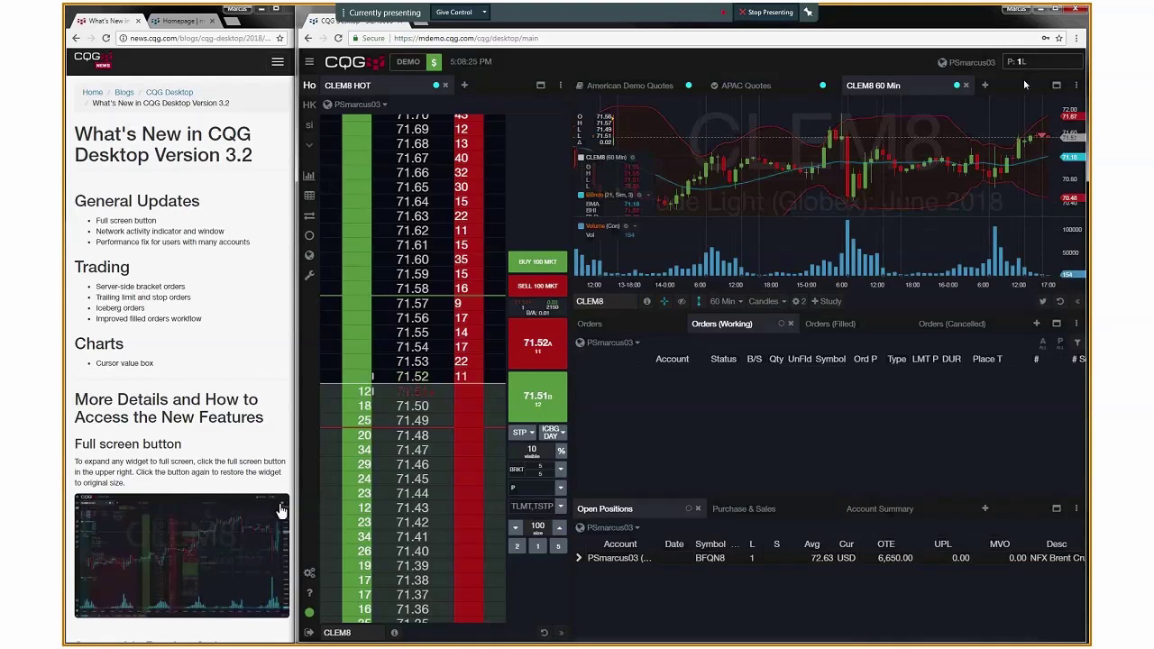
Make the CLEM8 60 Min chart full screen and read candle and volume values with the crosshair.
click(1056, 86)
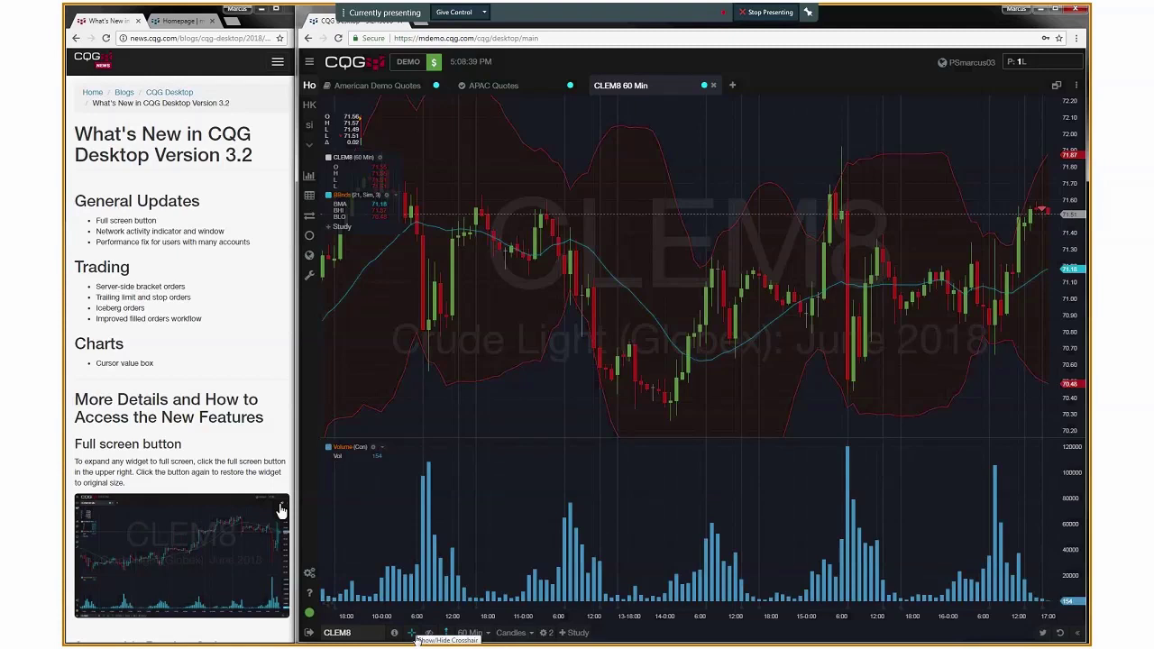
click(413, 634)
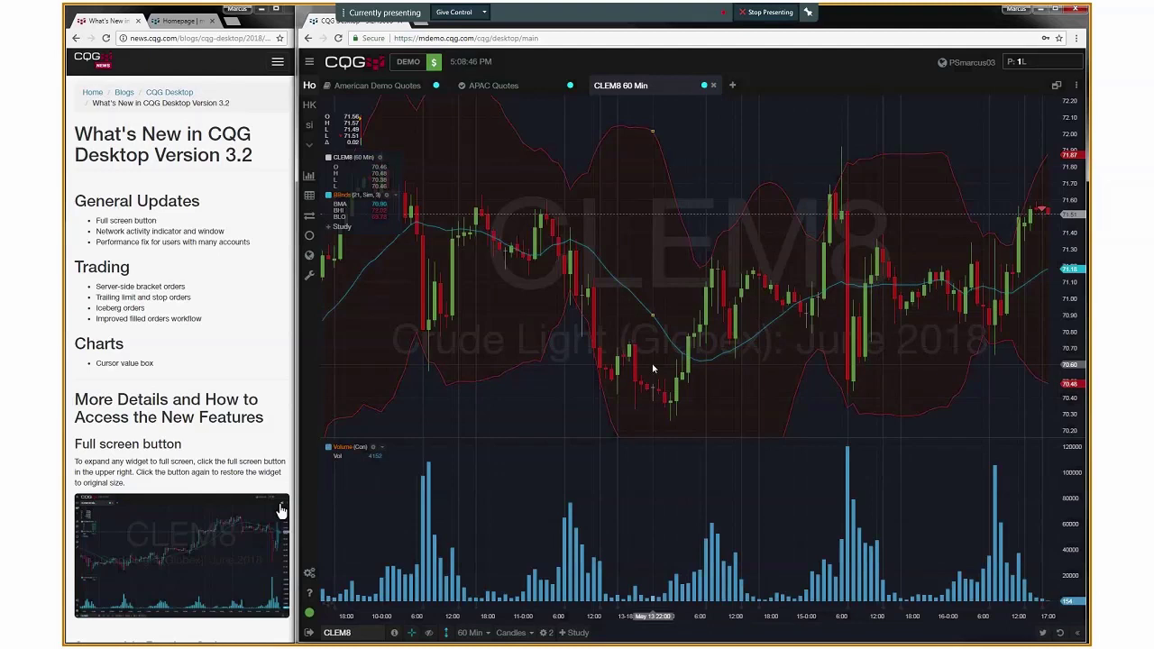
mouse_move(594, 326)
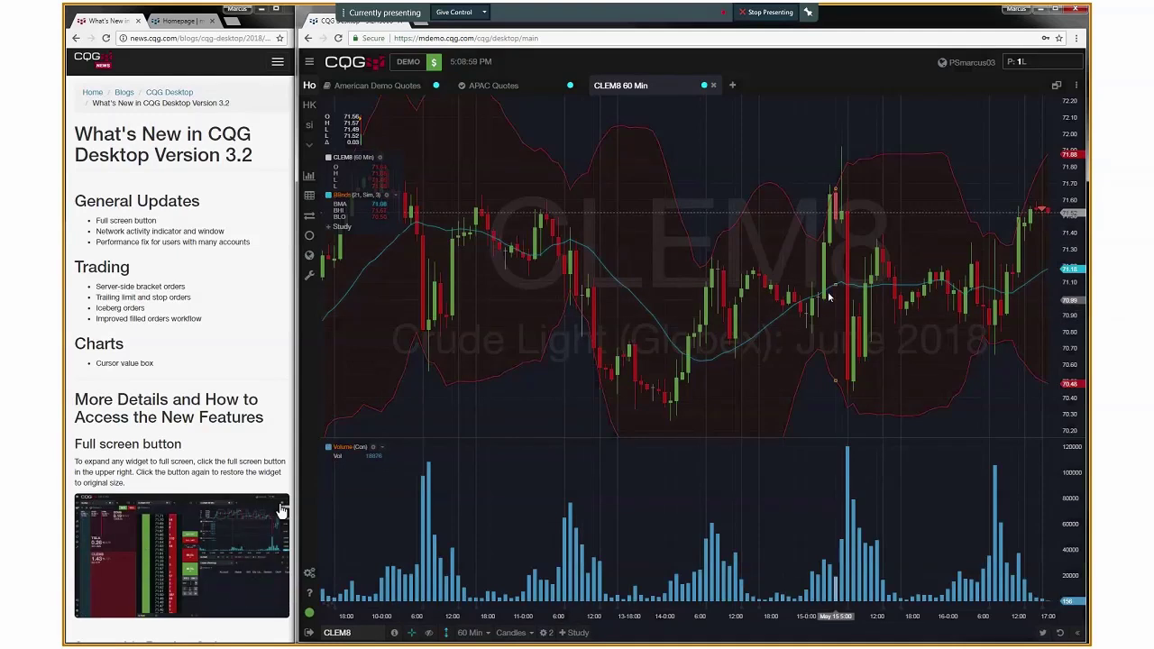
mouse_move(824, 275)
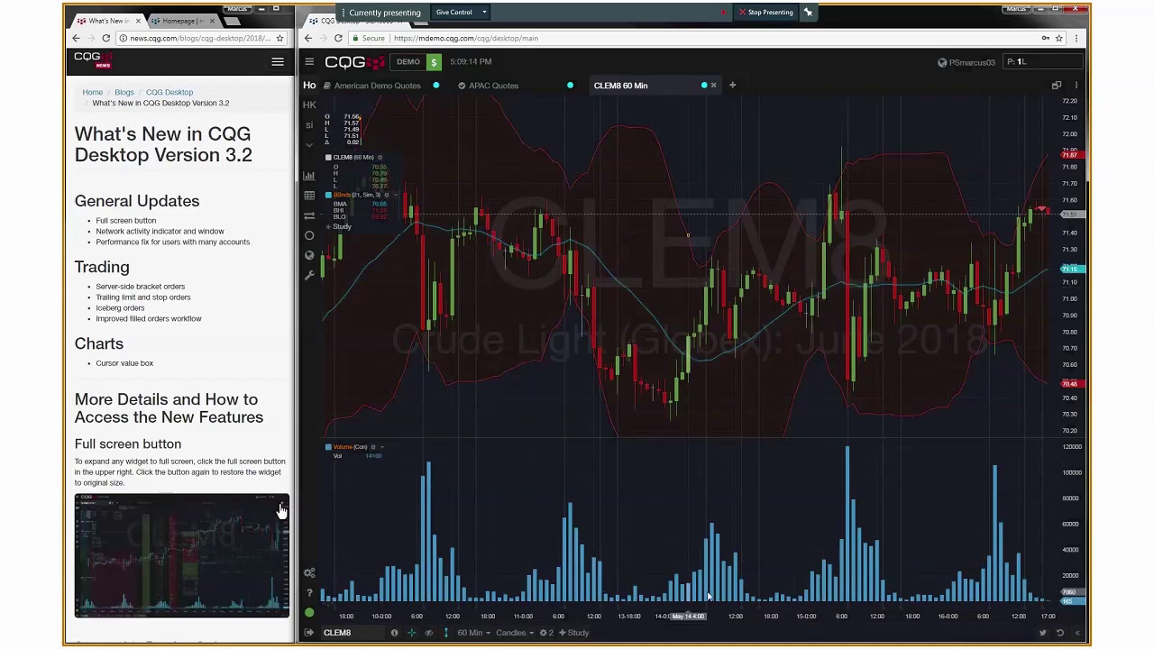
mouse_move(825, 588)
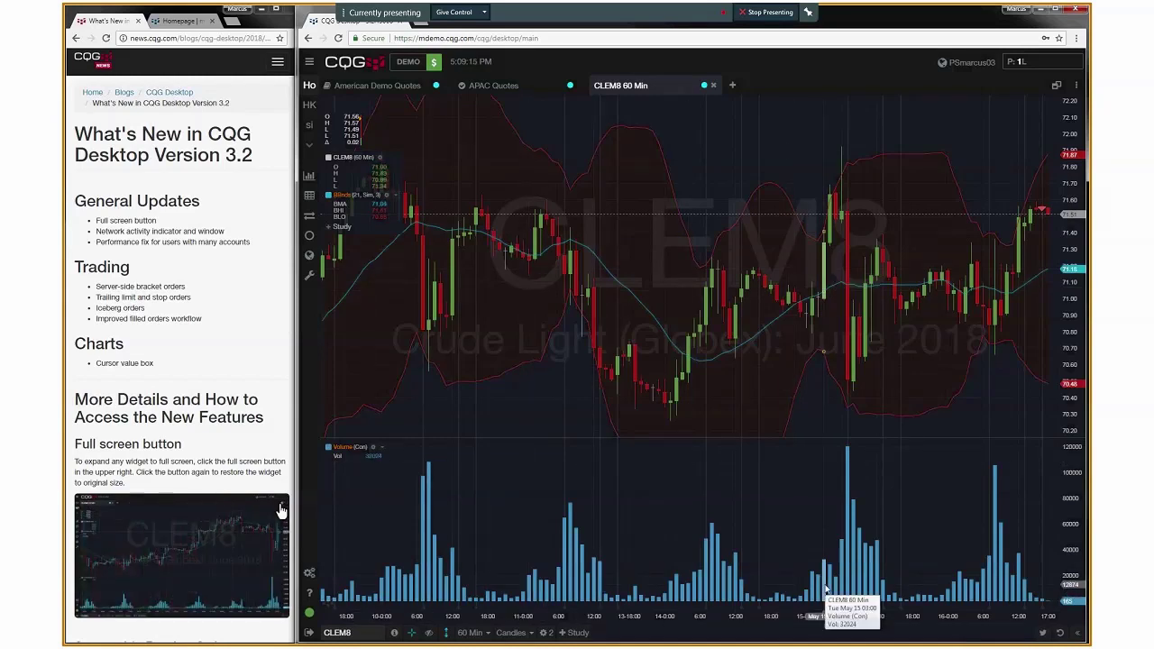
click(545, 635)
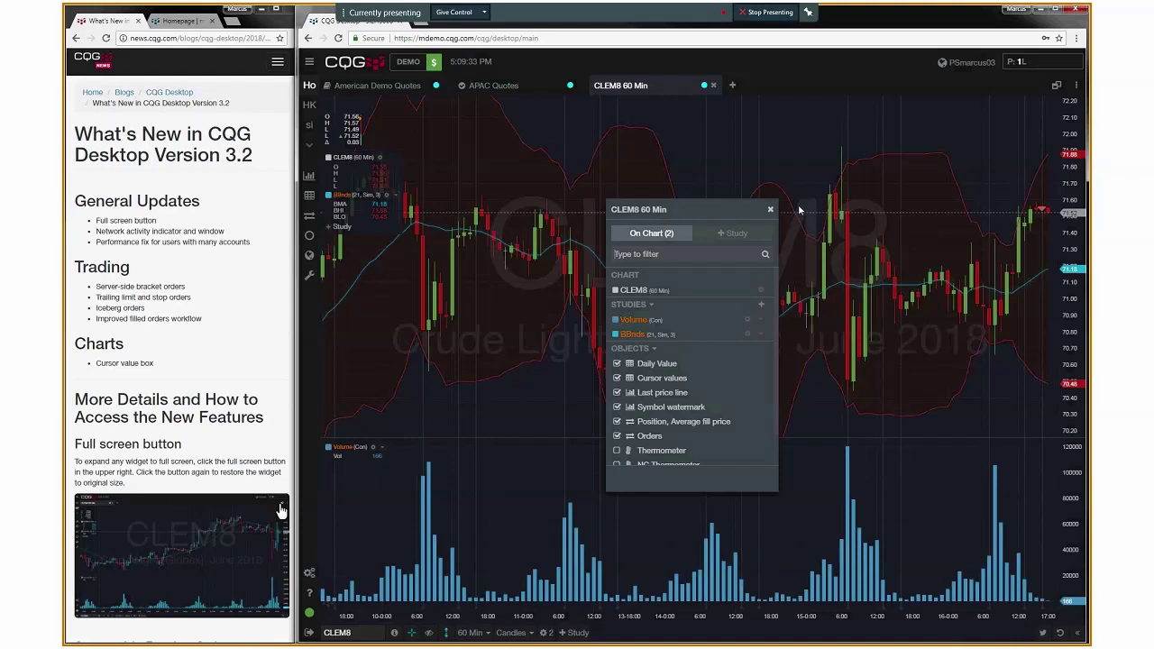
click(770, 209)
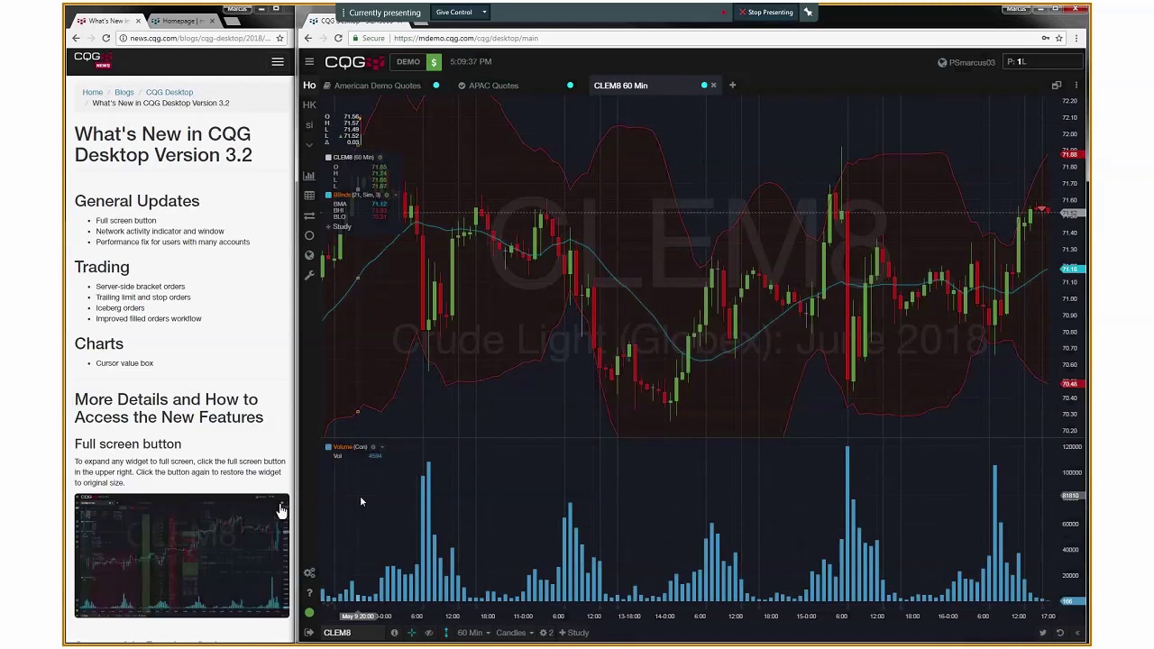
click(429, 635)
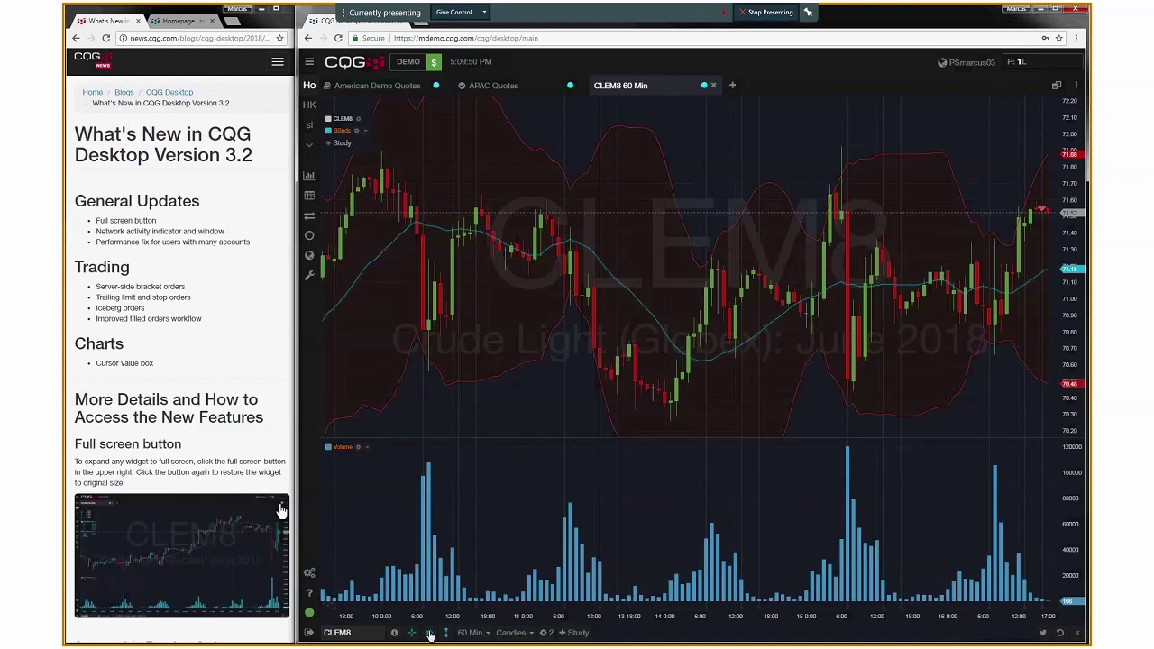
click(430, 633)
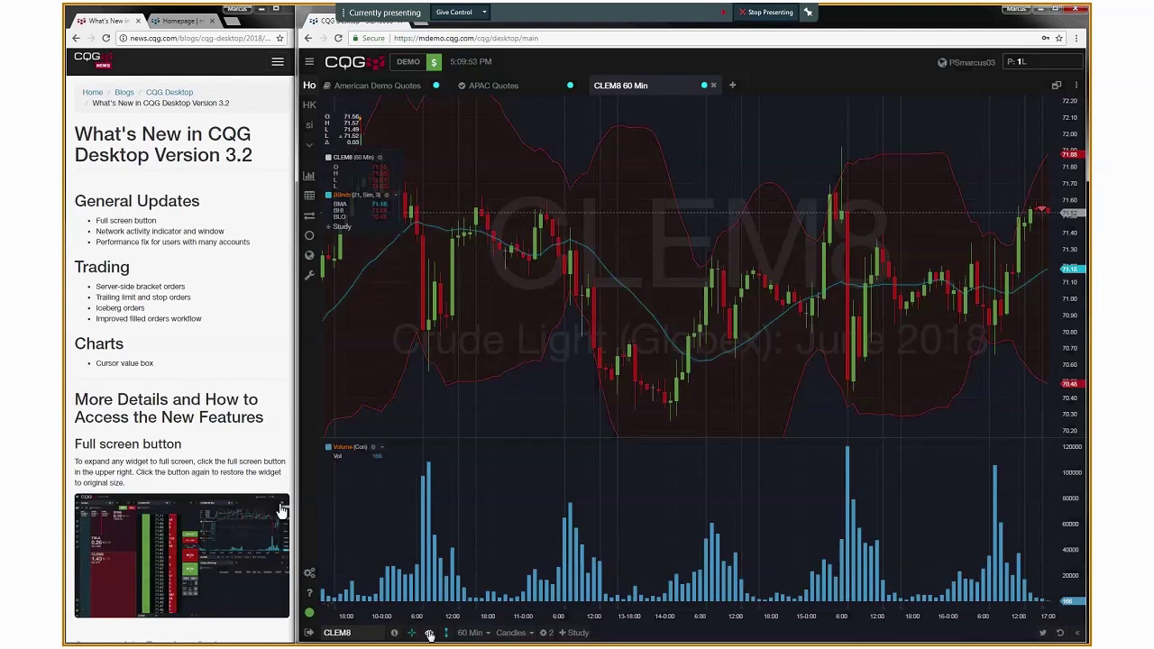
Restore the normal layout and buy 1 CLEM8 contract at market, filled at 71.52.
click(1059, 88)
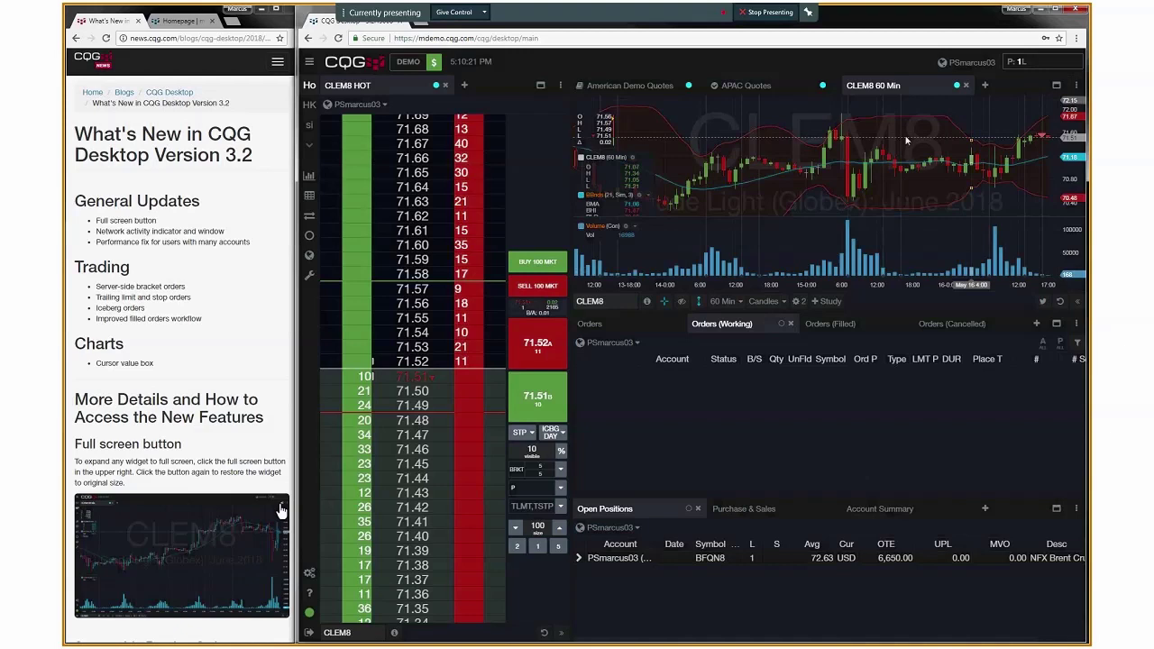
click(537, 547)
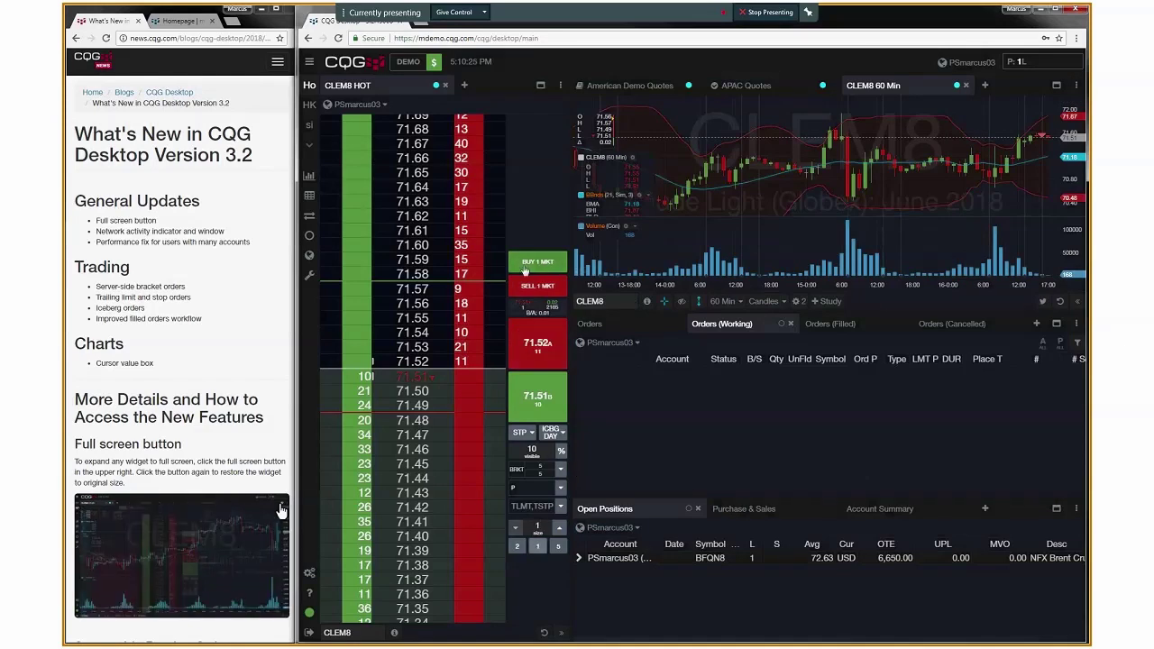
click(528, 267)
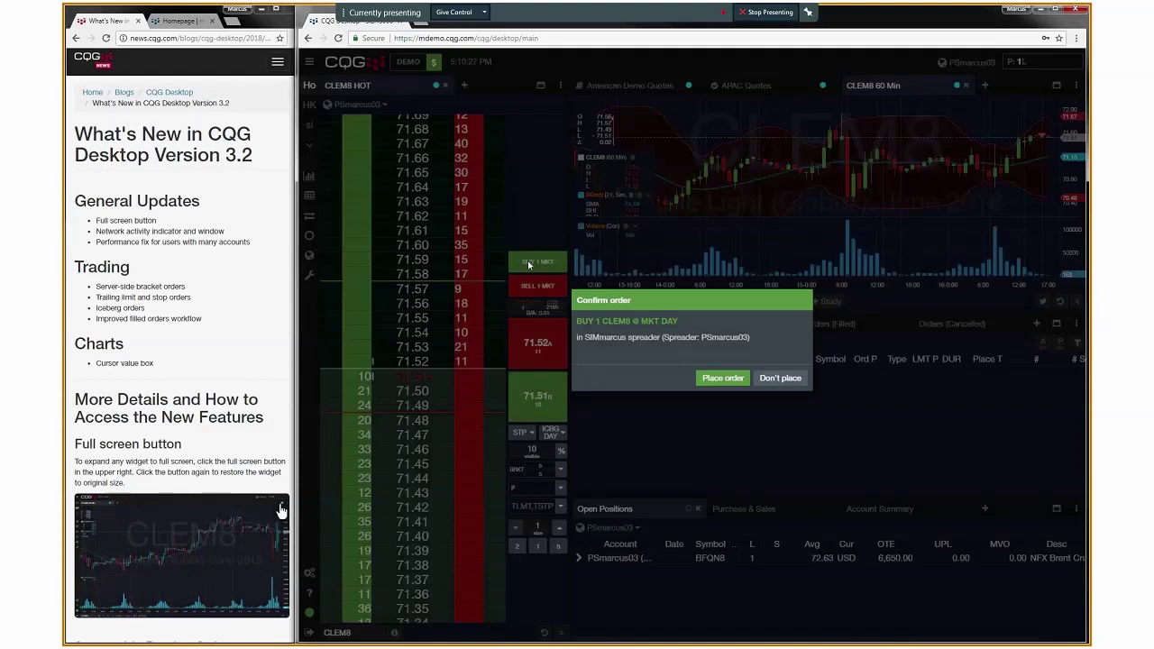
key(Return)
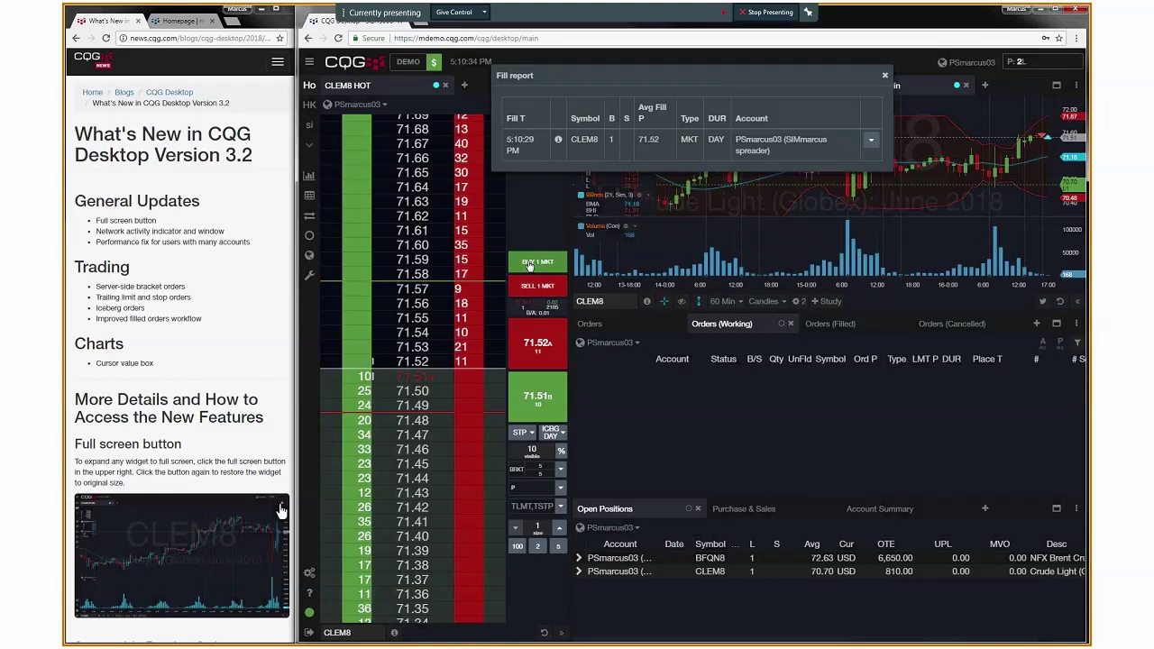
click(872, 143)
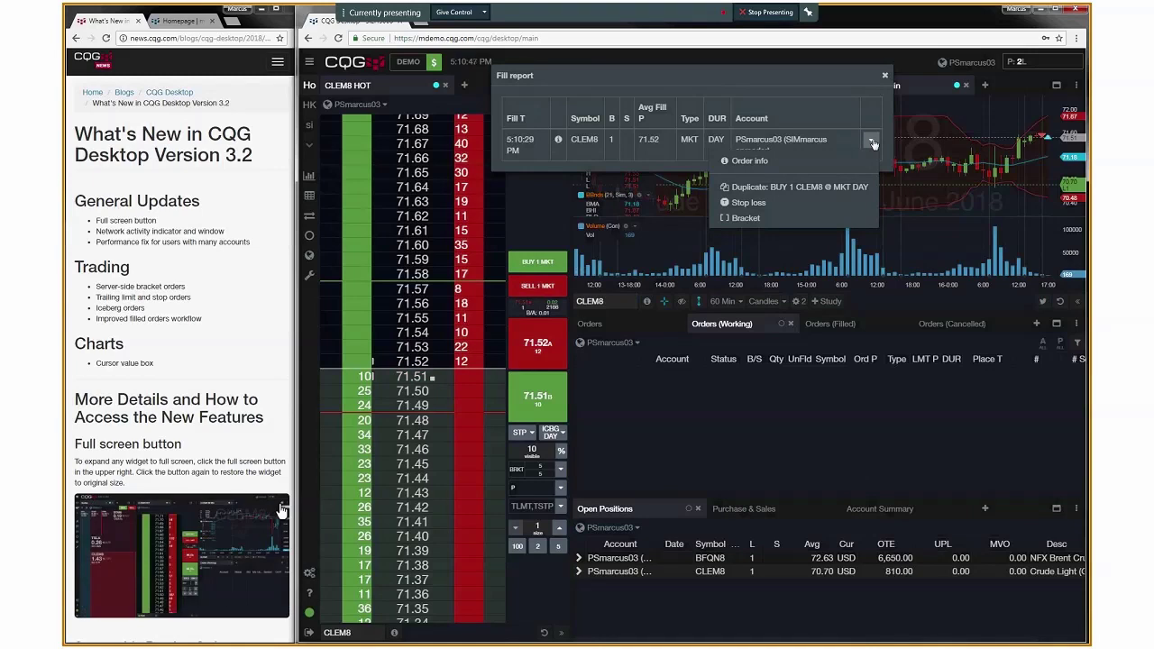
Place a 3-tick CLEM8 trailing stop at 71.49 on the filled buy, then cancel it.
click(764, 212)
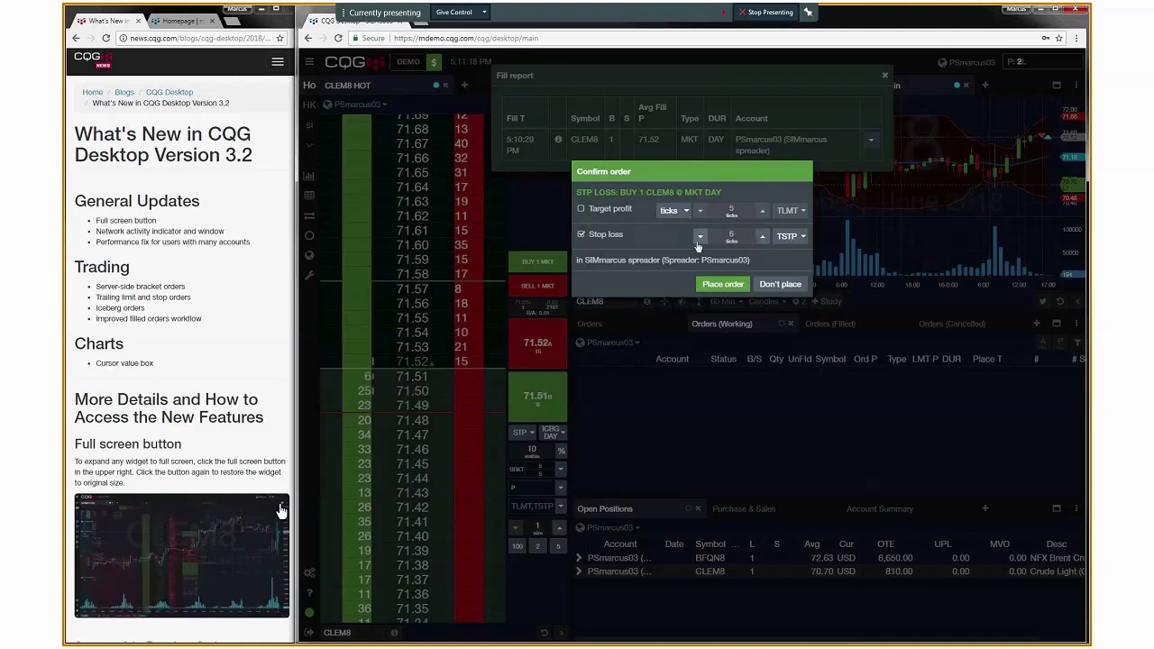
click(699, 238)
click(699, 238)
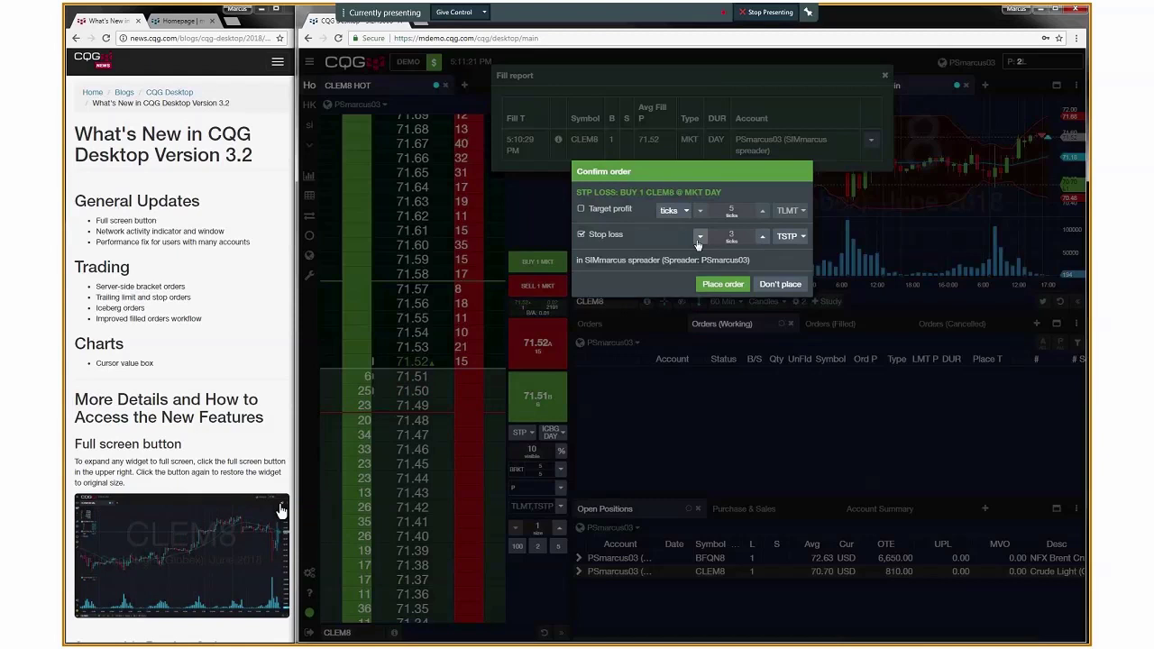
click(724, 285)
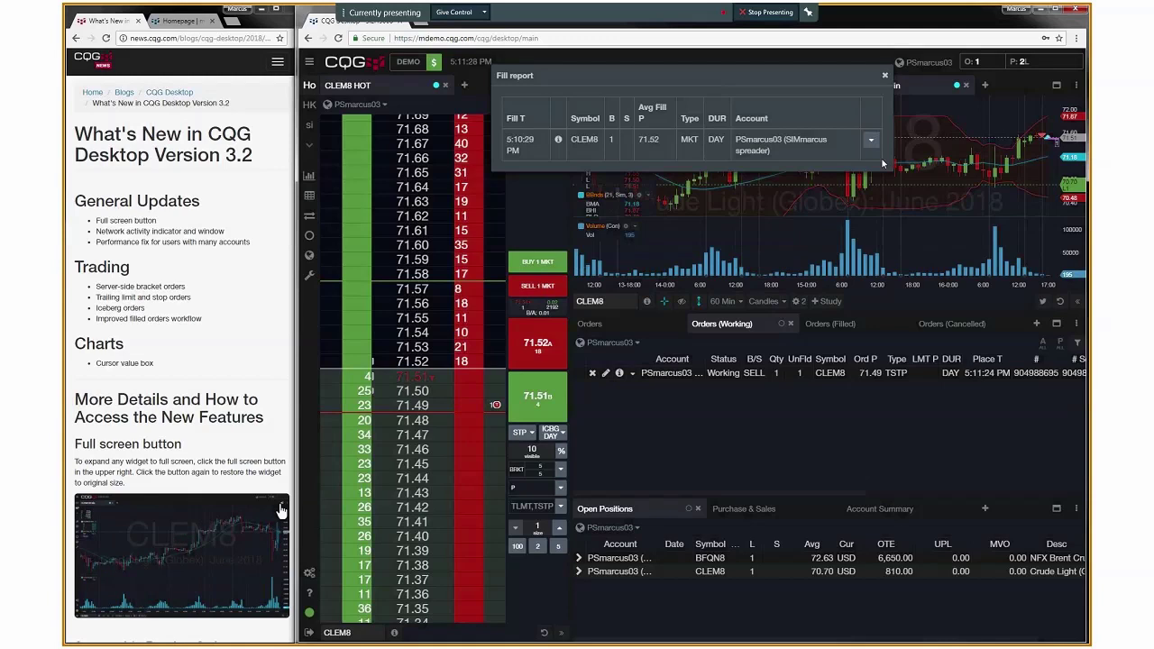
click(592, 372)
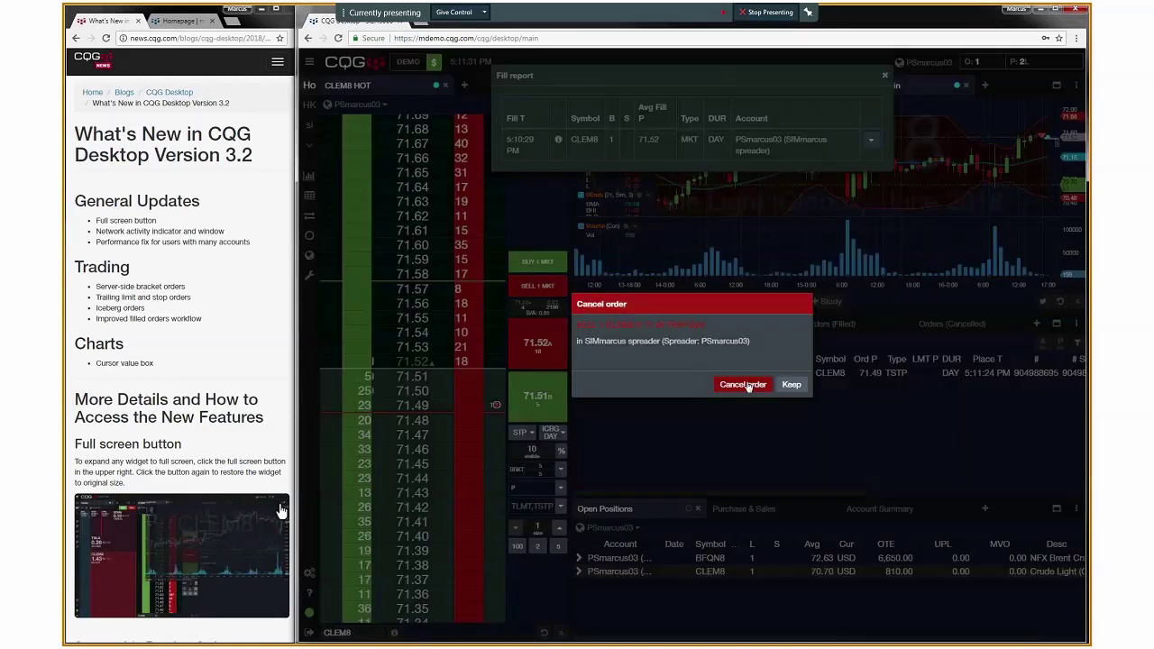
click(743, 384)
click(871, 139)
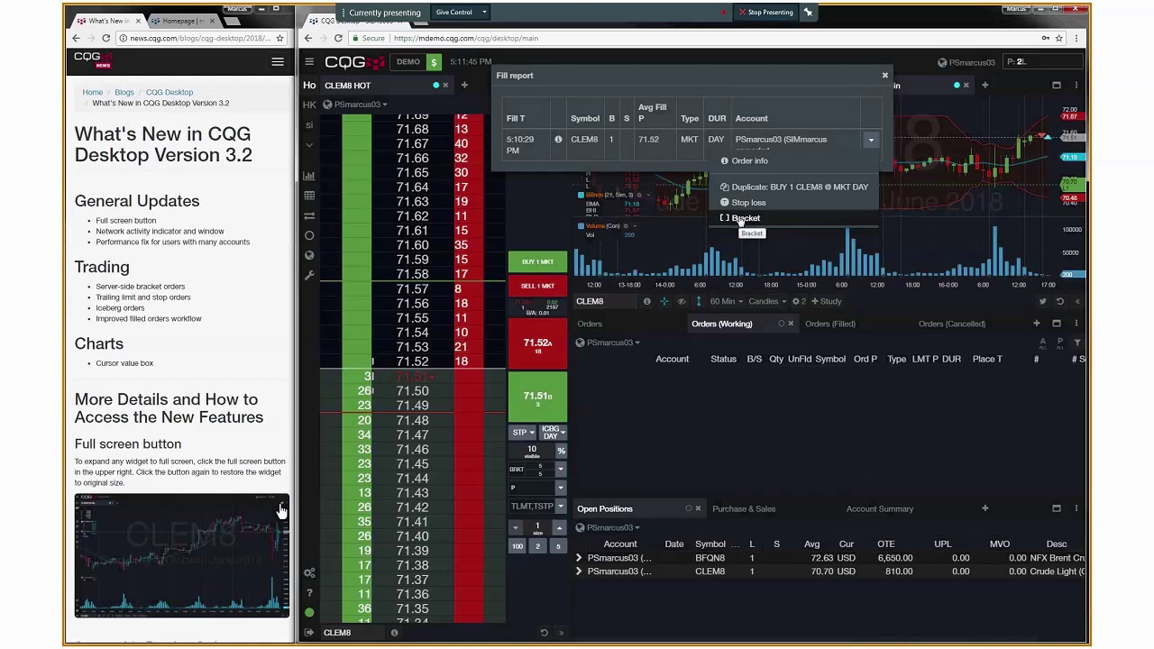
Choose Bracket for the CLEM8 fill, setting Target profit to 7 ticks and Stop loss to 6 ticks.
click(743, 218)
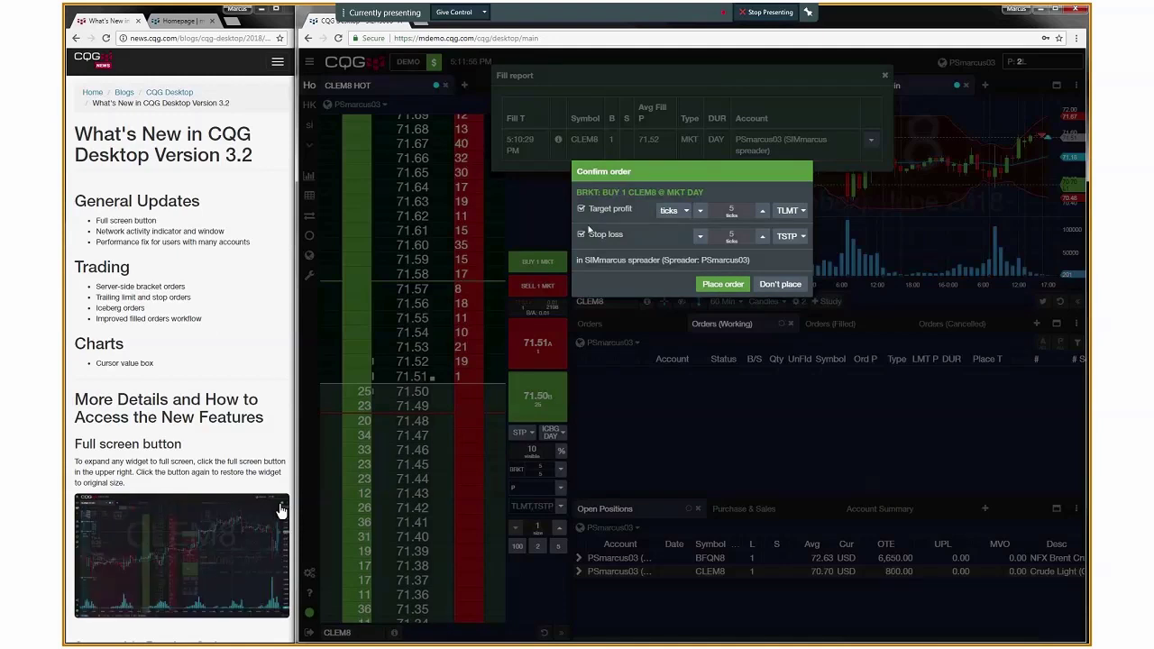
click(763, 210)
click(763, 210)
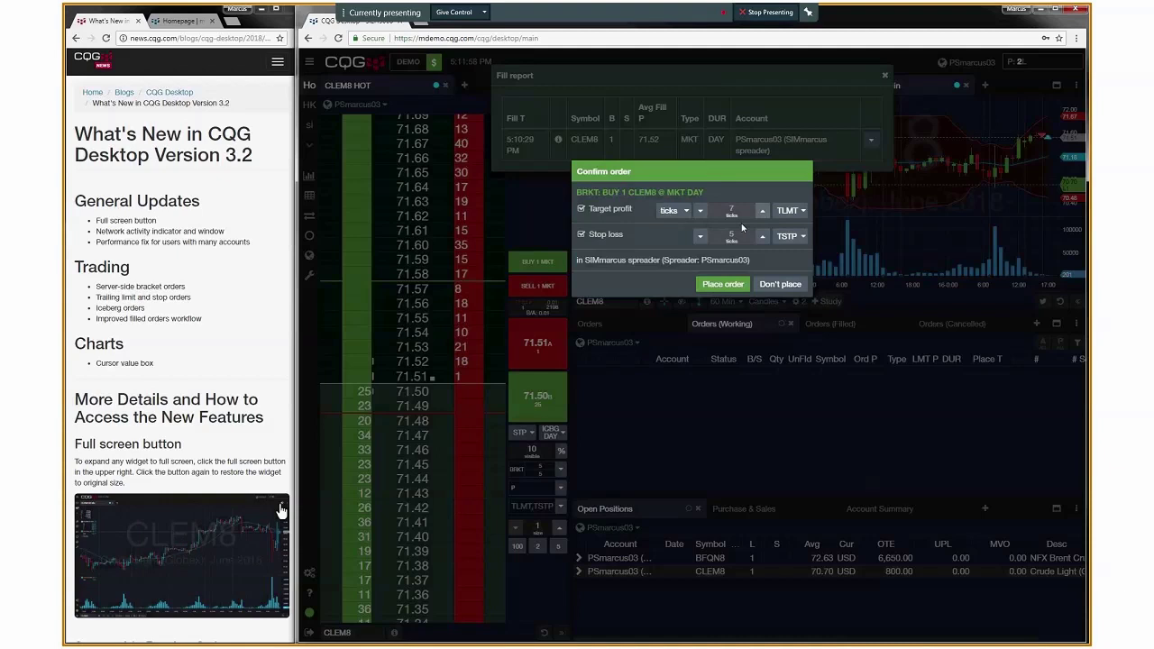
click(700, 237)
click(700, 236)
click(700, 236)
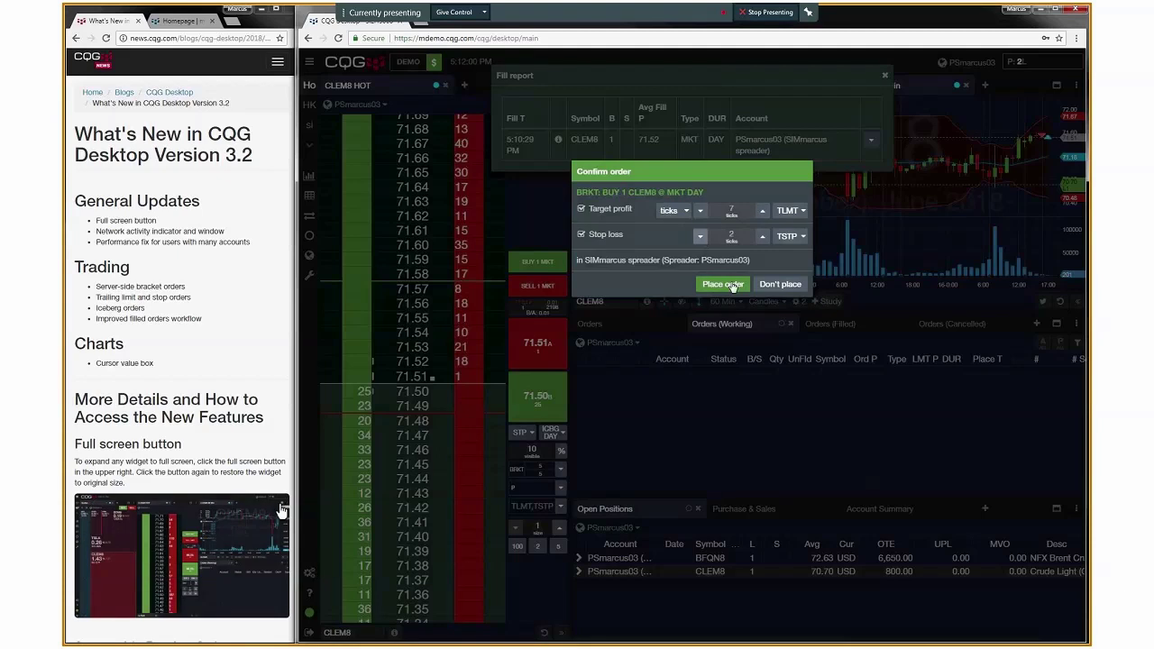
click(763, 236)
click(763, 236)
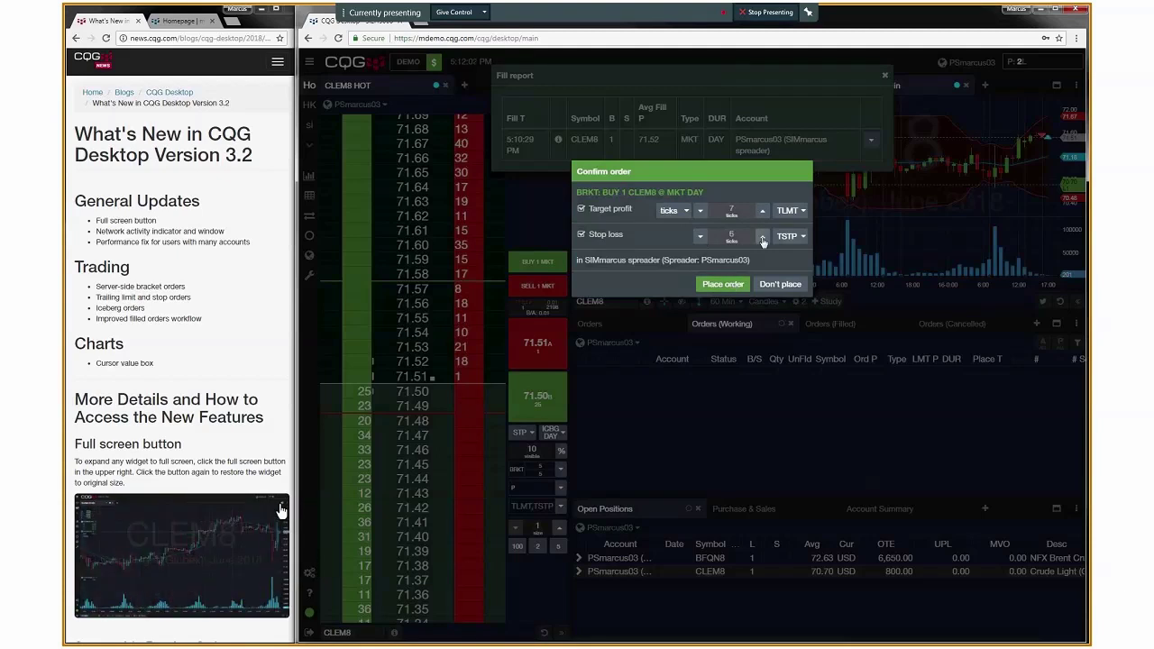
click(763, 237)
click(763, 237)
Place the CLEM8 bracket, cancel its trailing stop and limit exits, close the fill report, open Preferences.
click(722, 284)
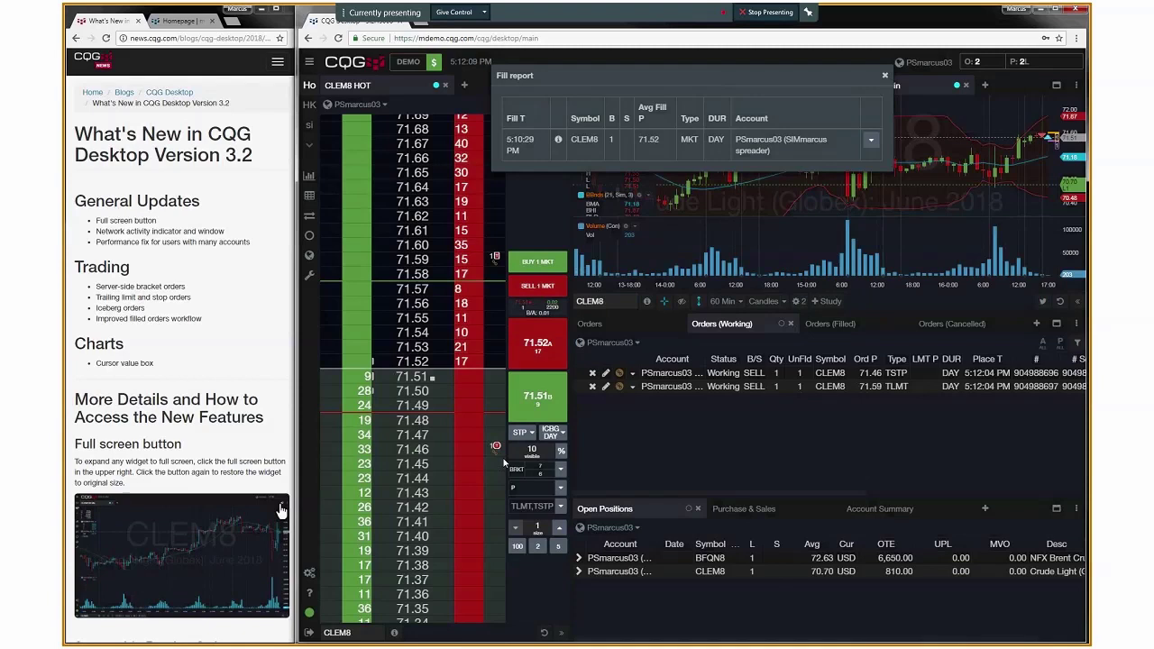
click(592, 374)
key(Return)
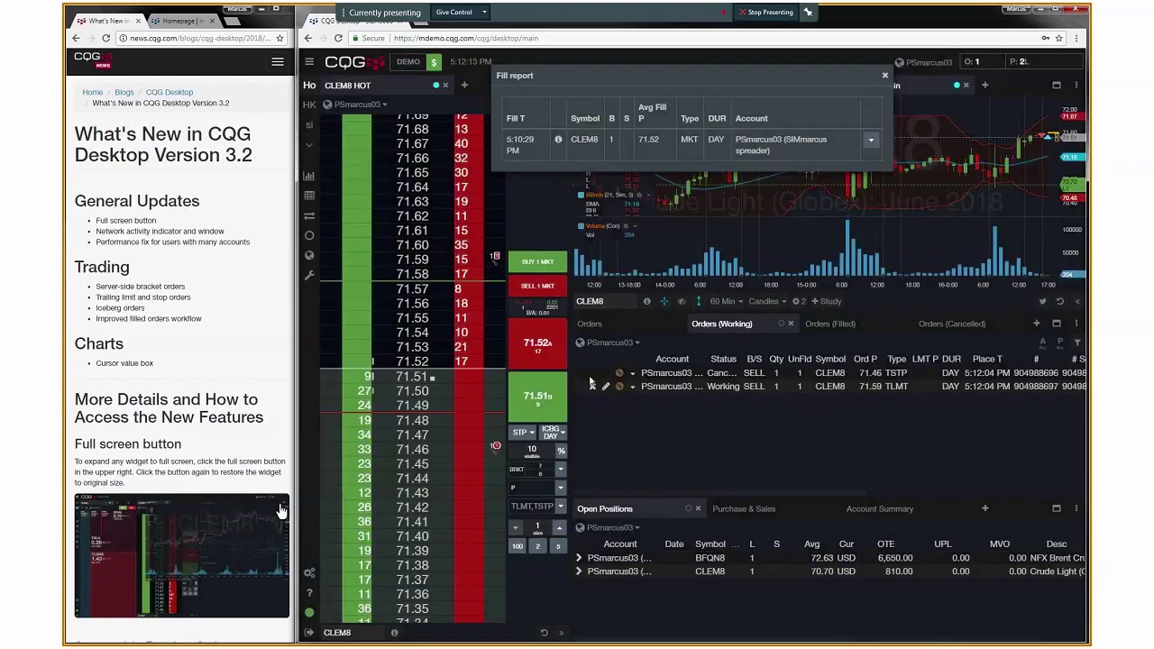
click(593, 386)
key(Return)
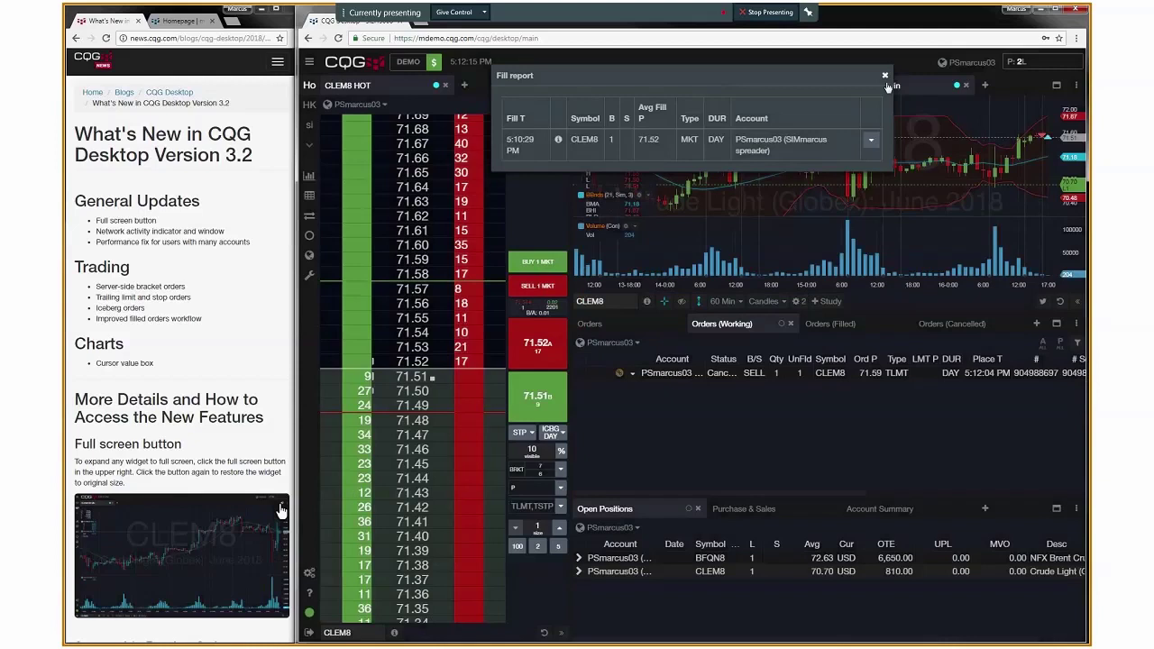
click(886, 77)
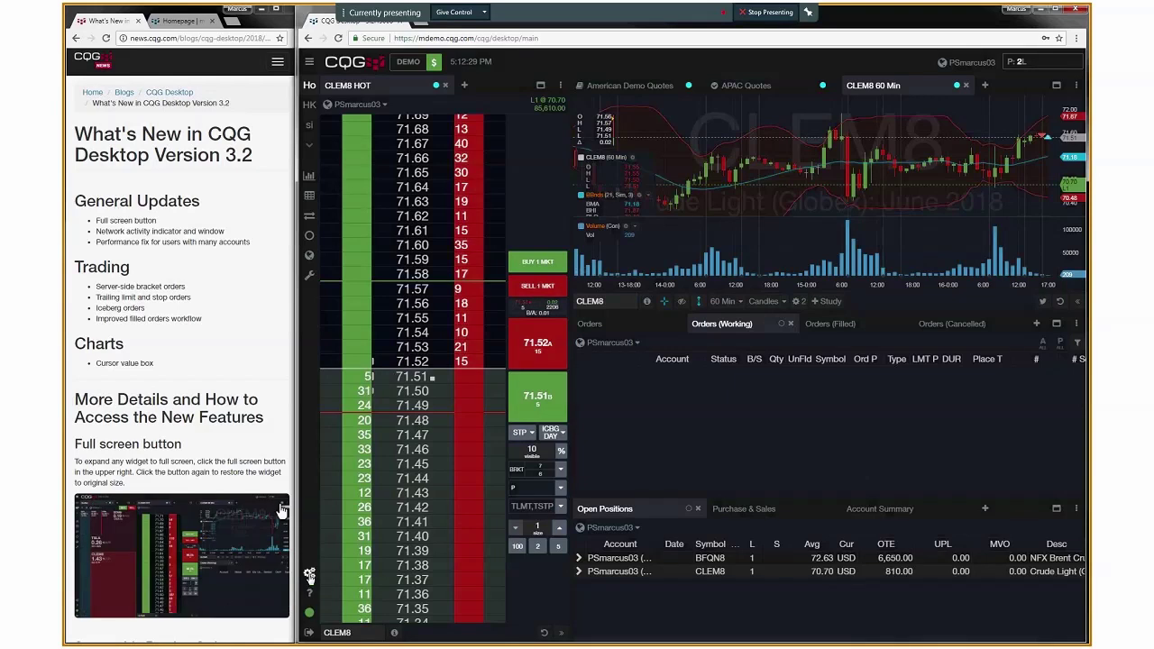
click(310, 574)
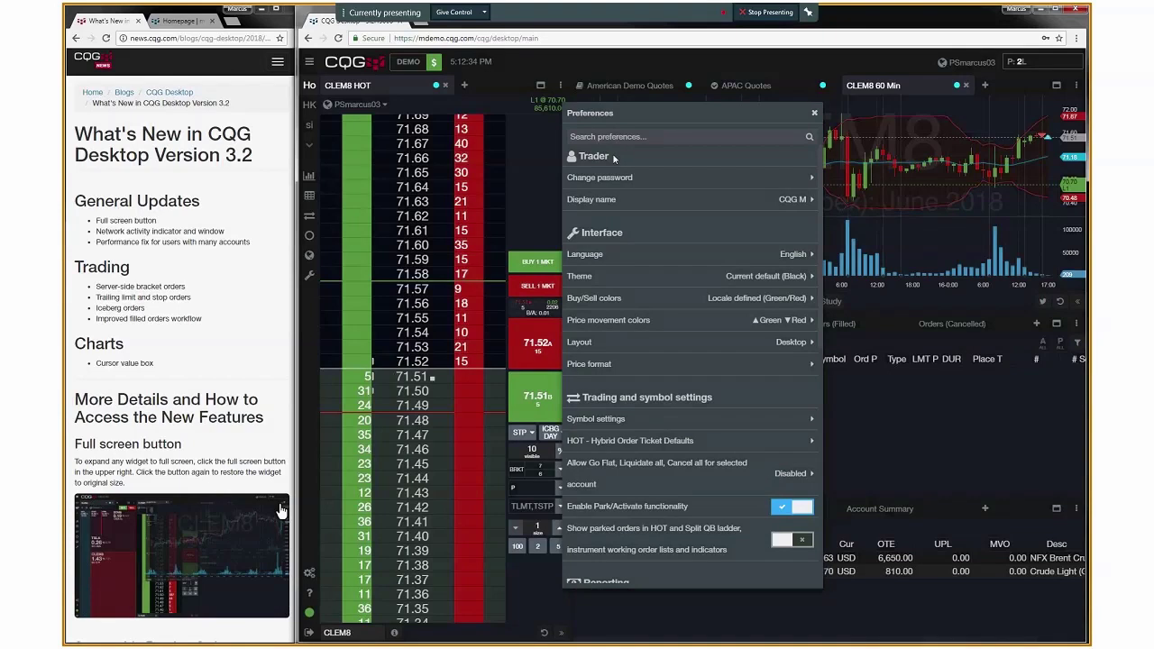
Nudge the Preferences panel left and go to Symbol settings under Trading and symbol settings.
drag(619, 117, 652, 91)
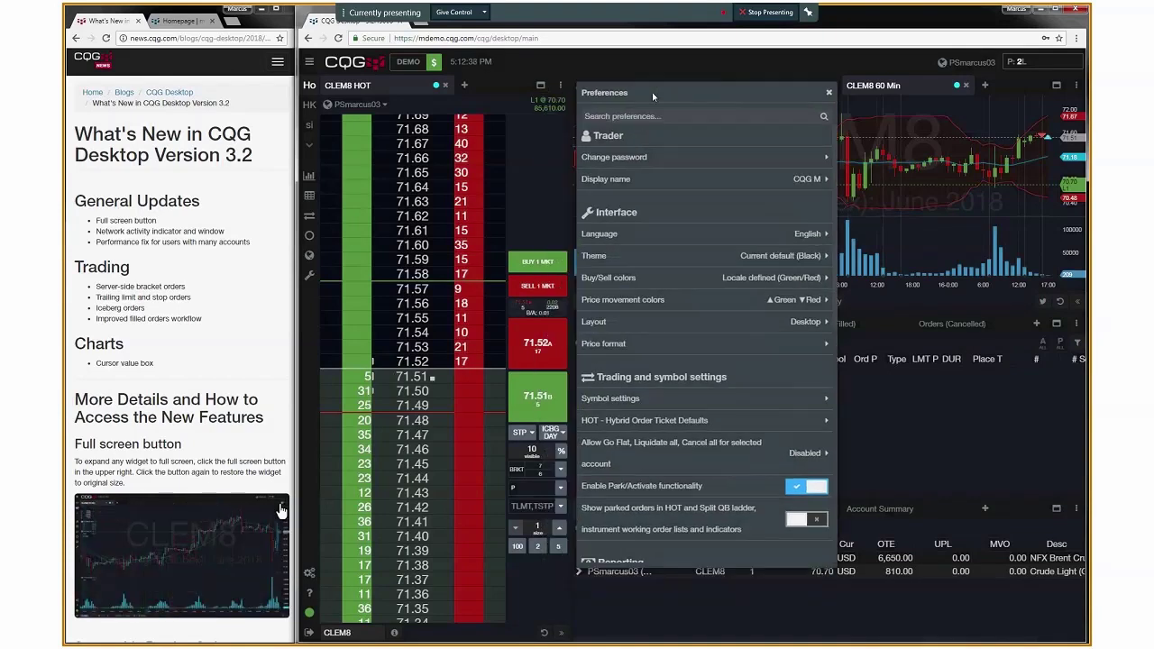
click(594, 399)
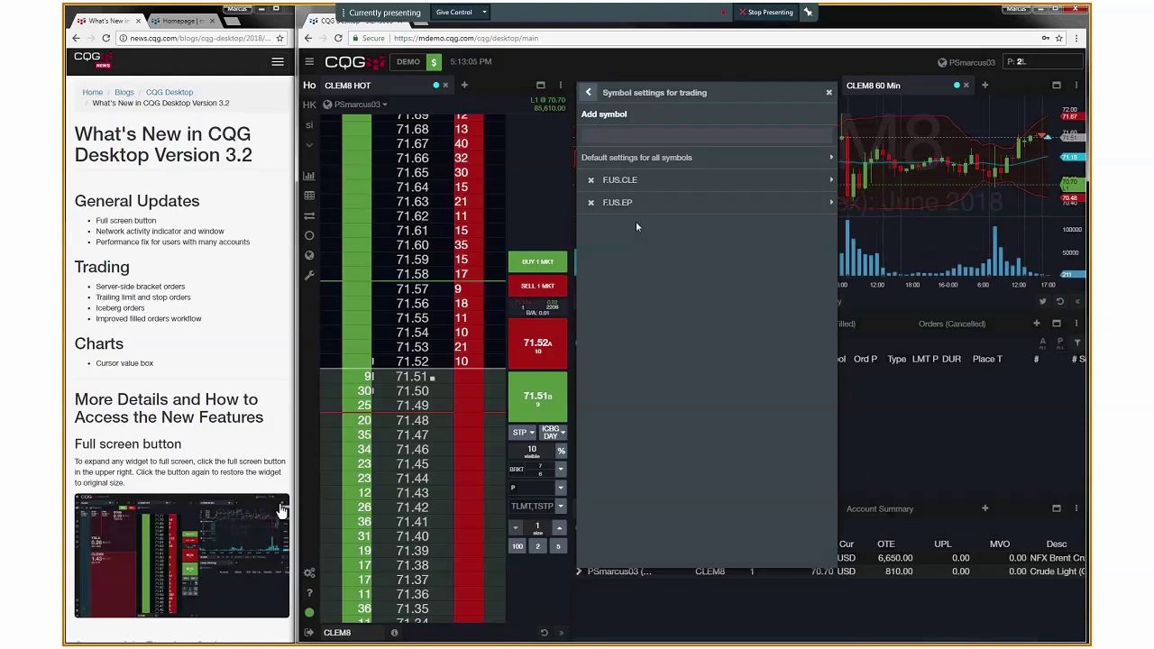
In the all-symbols defaults, keep brackets enabled with a 5-tick target profit and 4-tick stop loss.
click(642, 159)
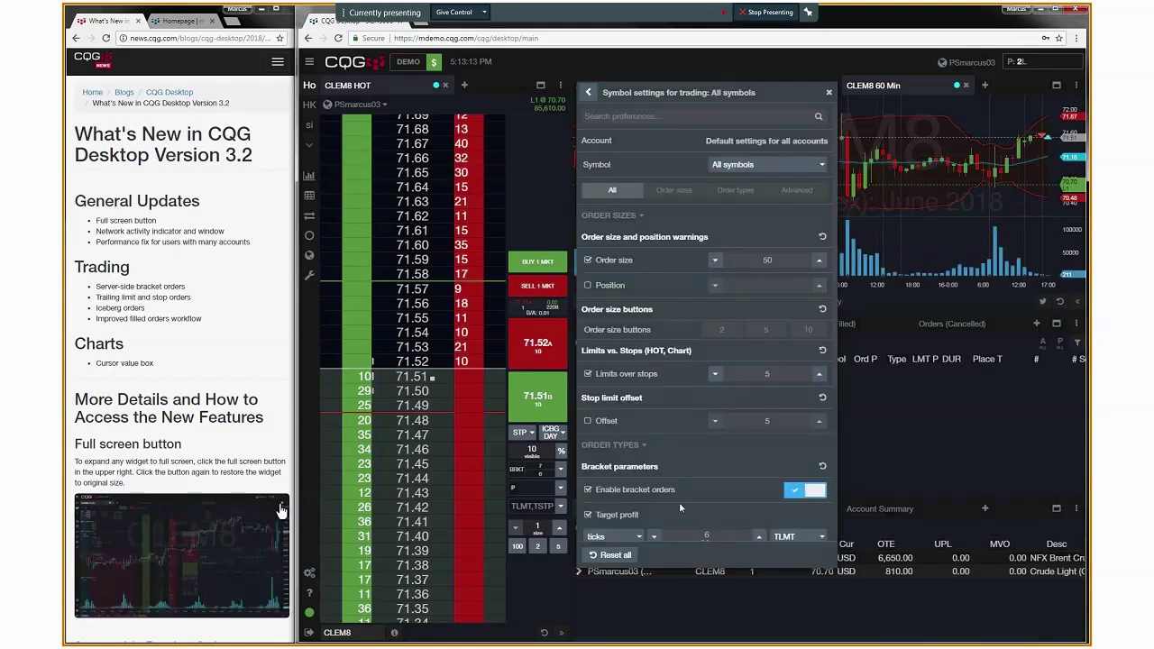
scroll(679, 503, down, 5)
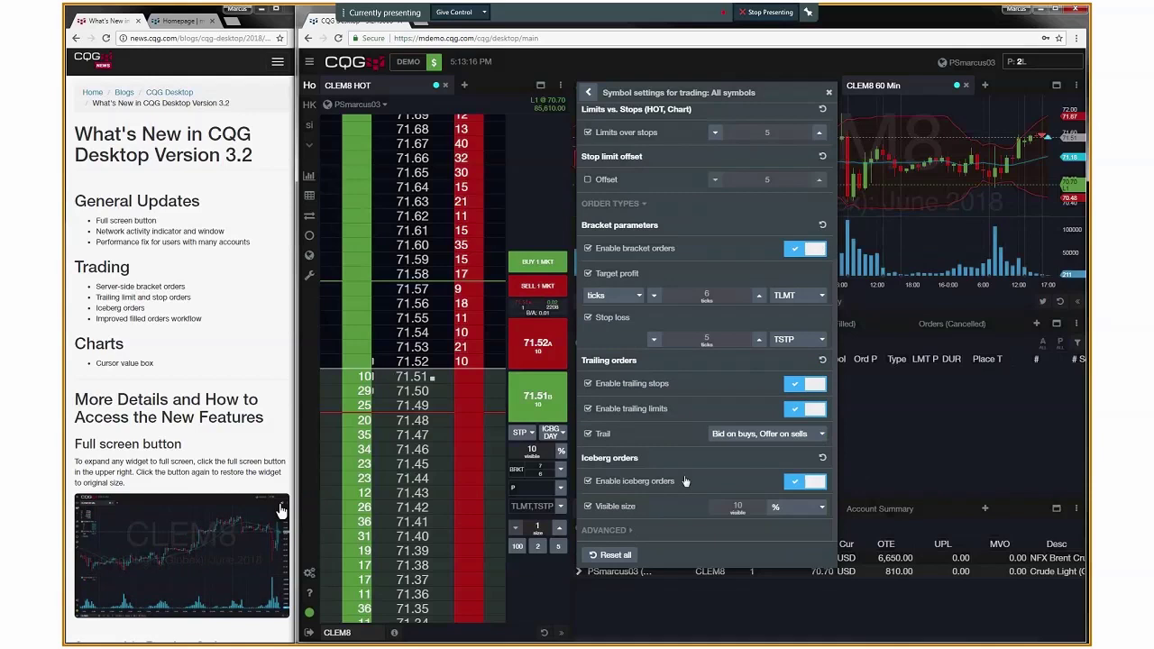
click(810, 249)
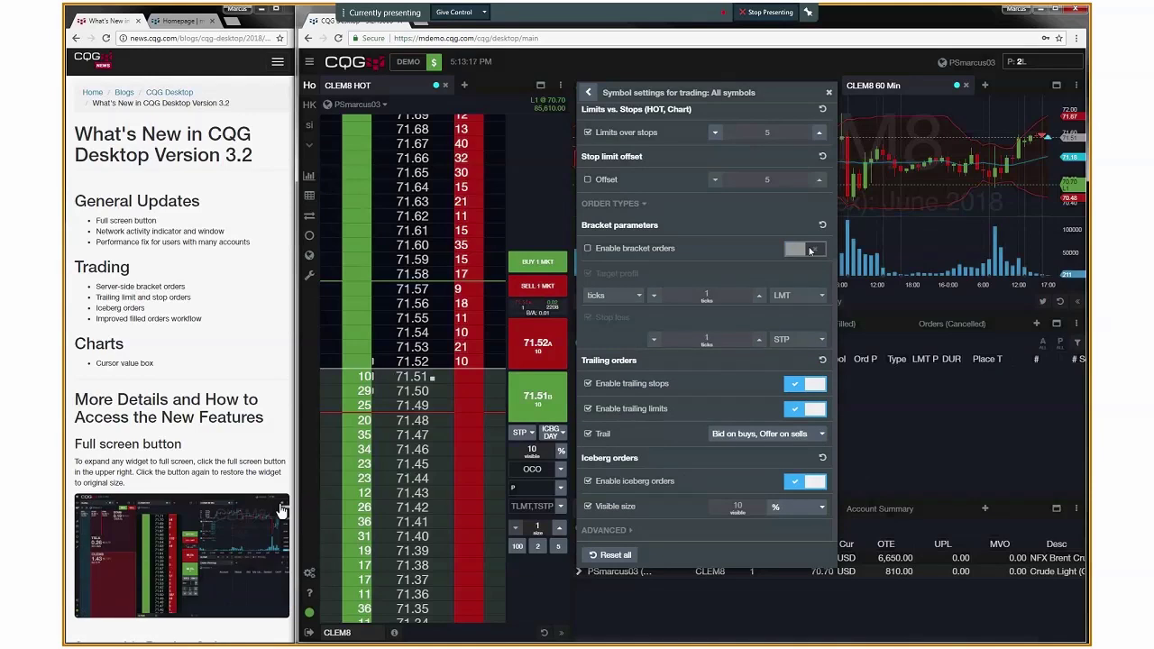
click(620, 253)
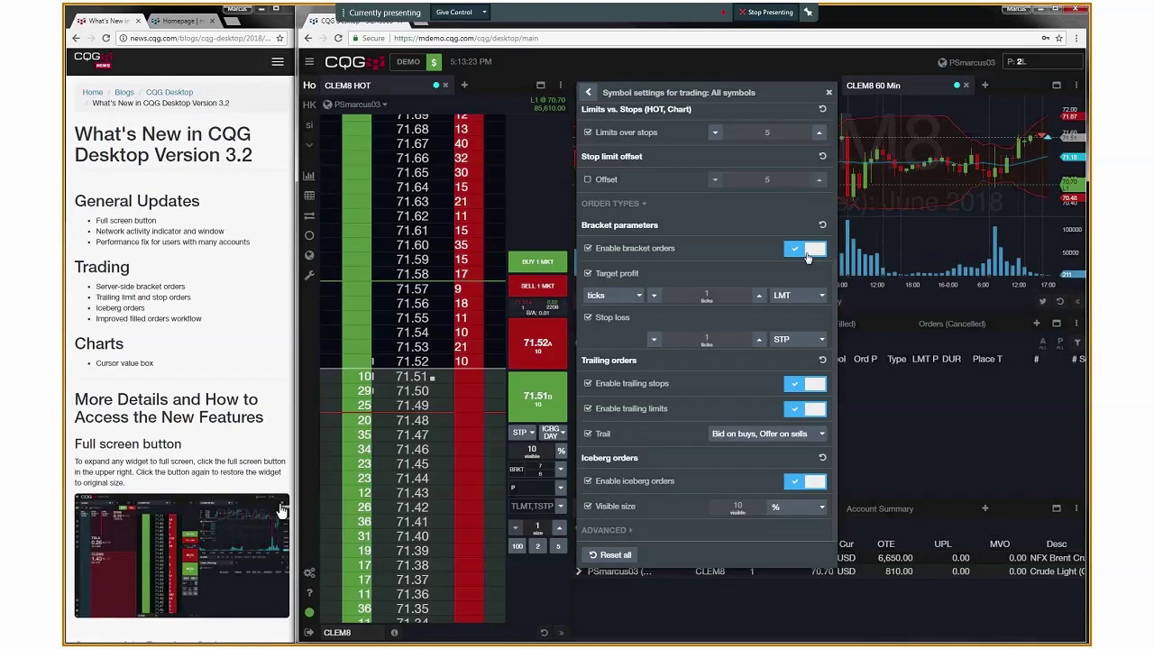
click(759, 296)
click(760, 296)
click(760, 296)
click(759, 296)
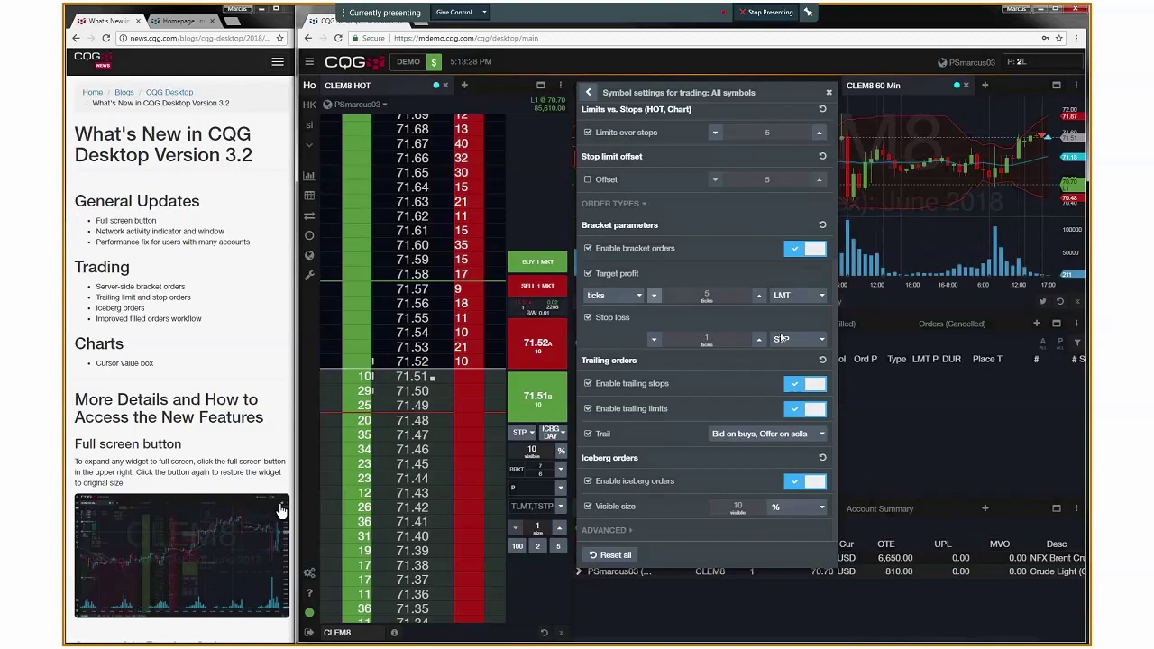
click(757, 339)
click(758, 339)
click(757, 339)
click(758, 339)
click(758, 339)
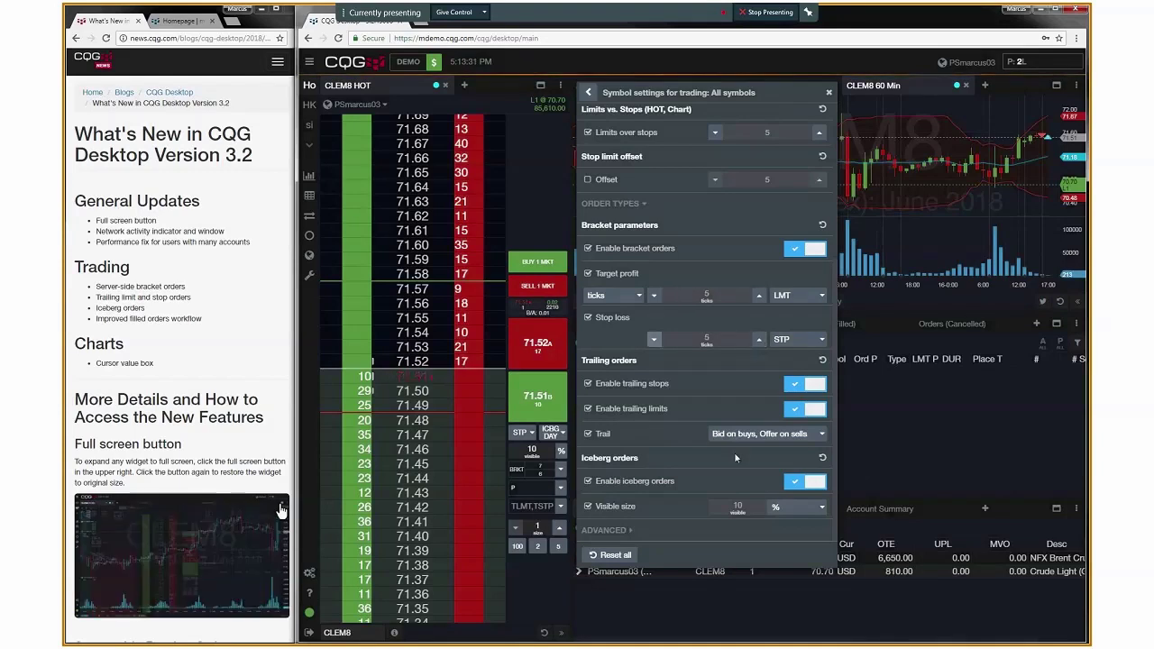
click(654, 343)
click(655, 343)
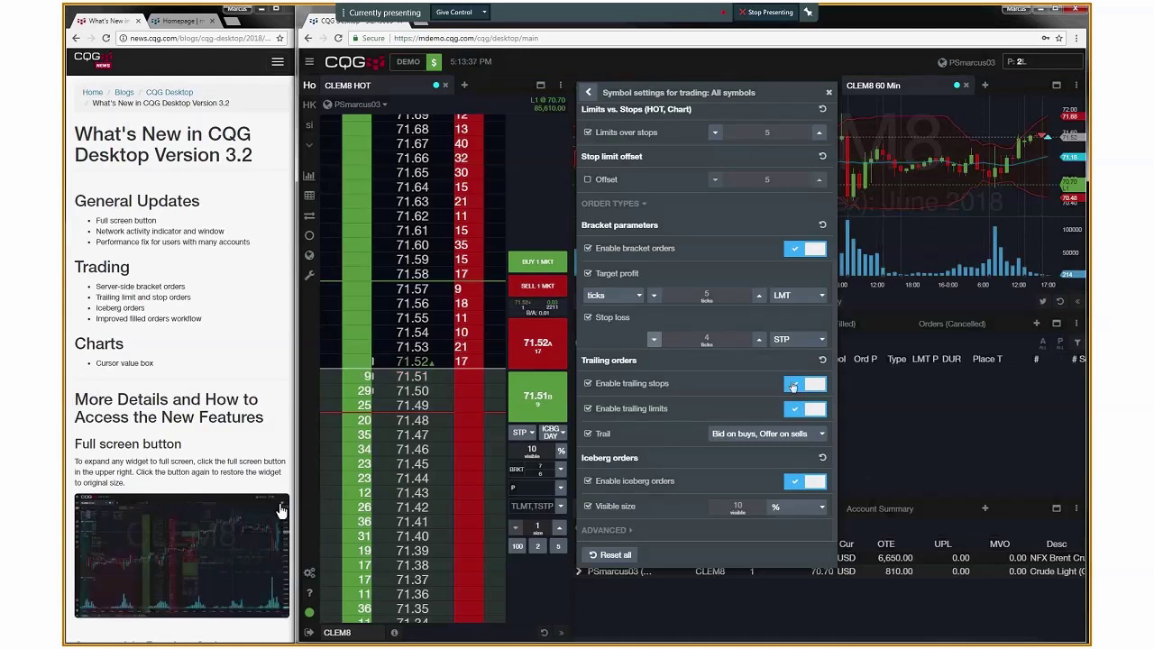
Toggle the trailing stops setting and keep trail on bid for buys, offer for sells.
click(792, 386)
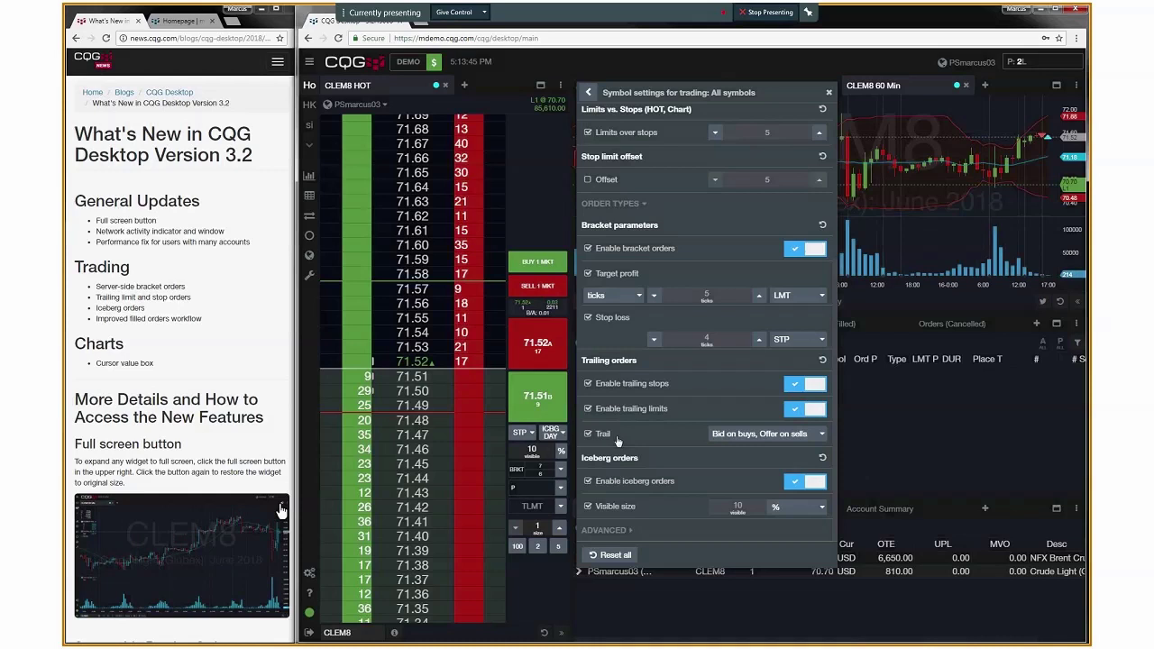
click(736, 434)
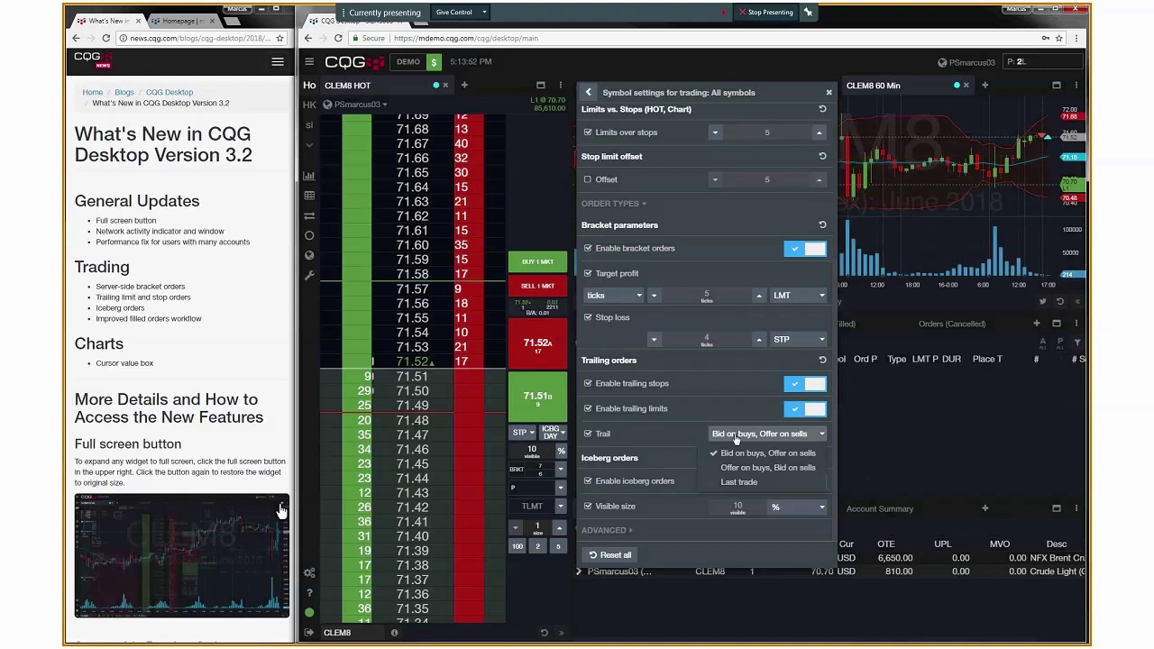
click(690, 440)
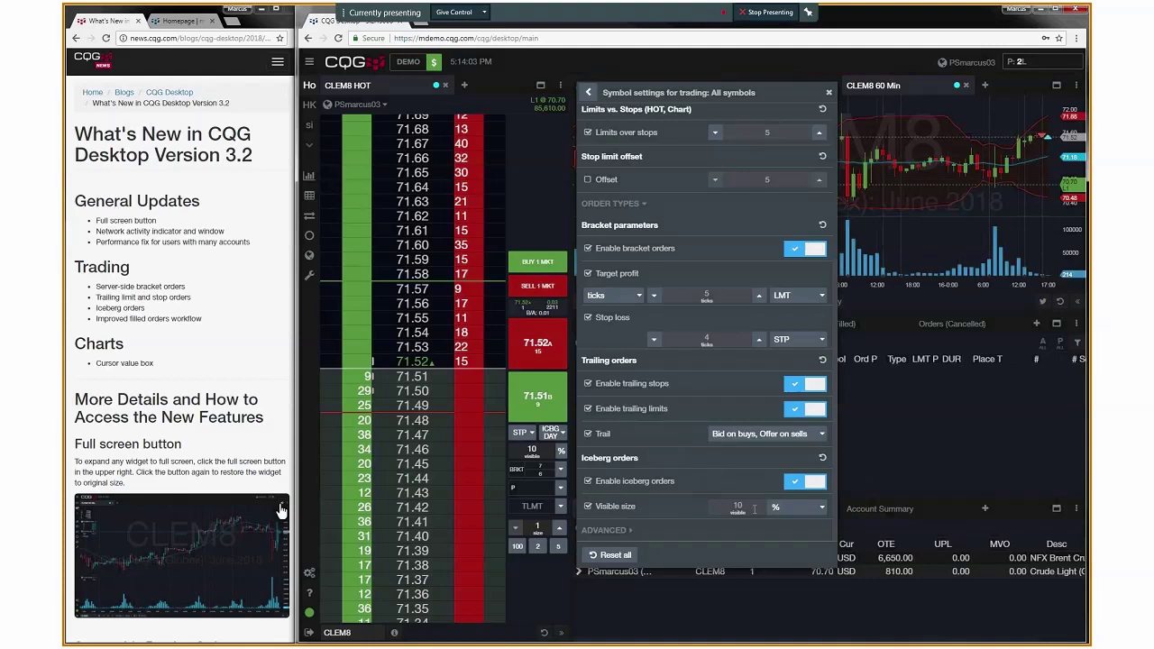
Check the iceberg visible-size units, and turn bracket orders off and back on.
click(793, 506)
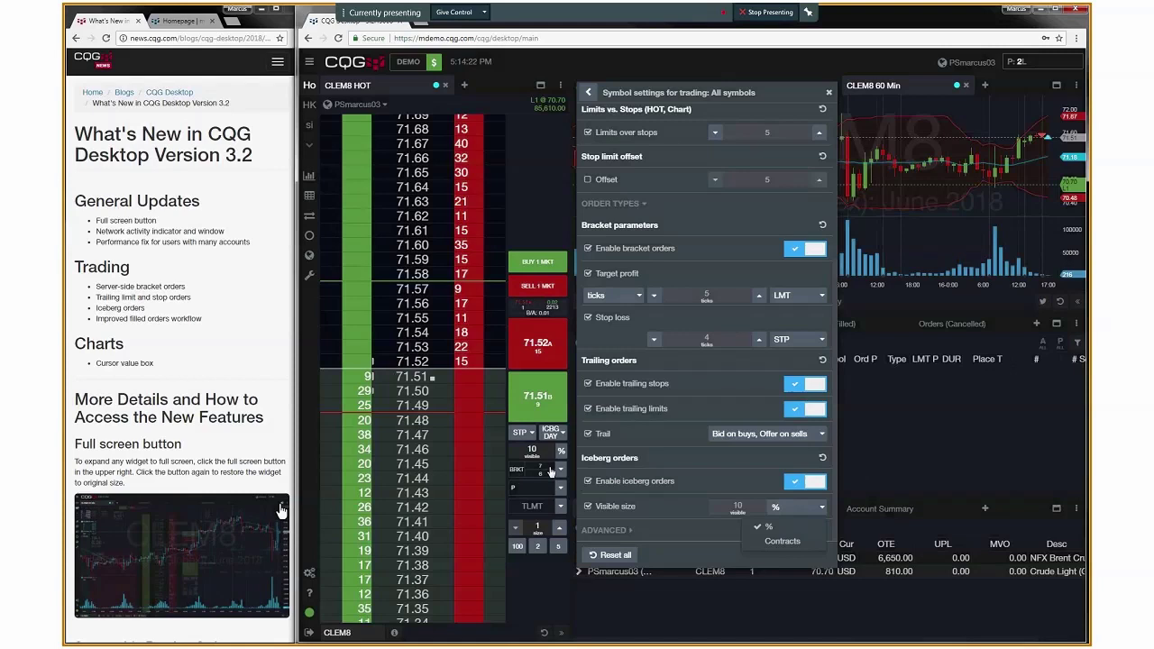
click(589, 248)
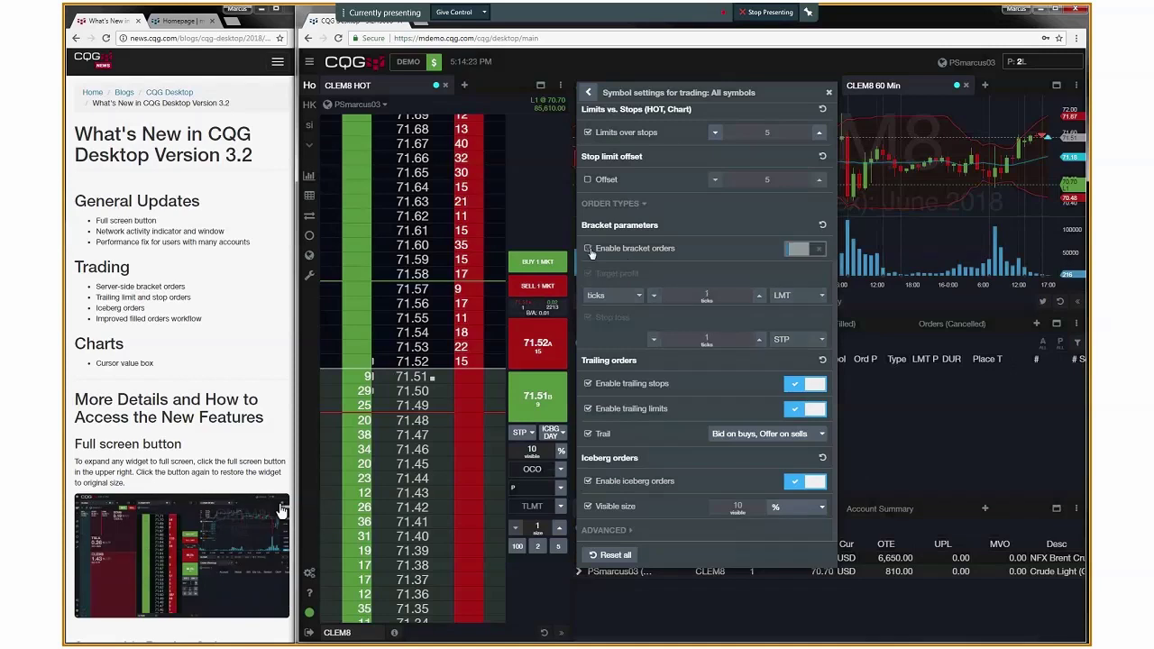
click(589, 249)
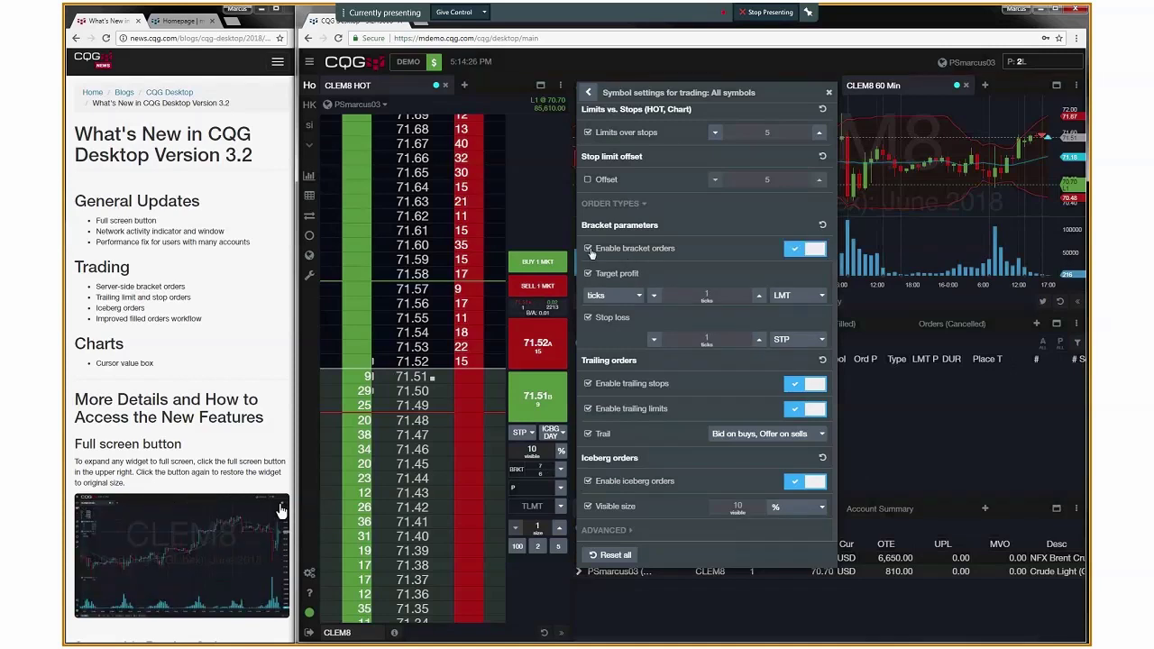
Raise the bracket target profit and stop loss to 5 ticks each, then close symbol settings.
click(760, 294)
click(759, 295)
click(759, 295)
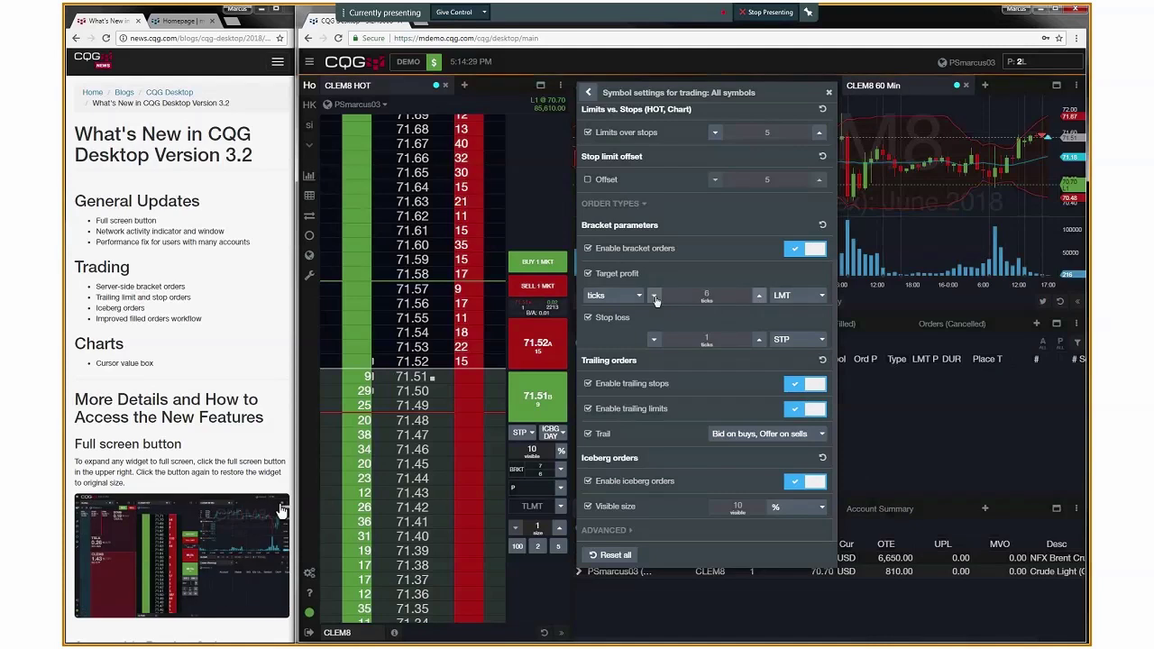
click(759, 295)
click(760, 340)
click(761, 340)
click(760, 340)
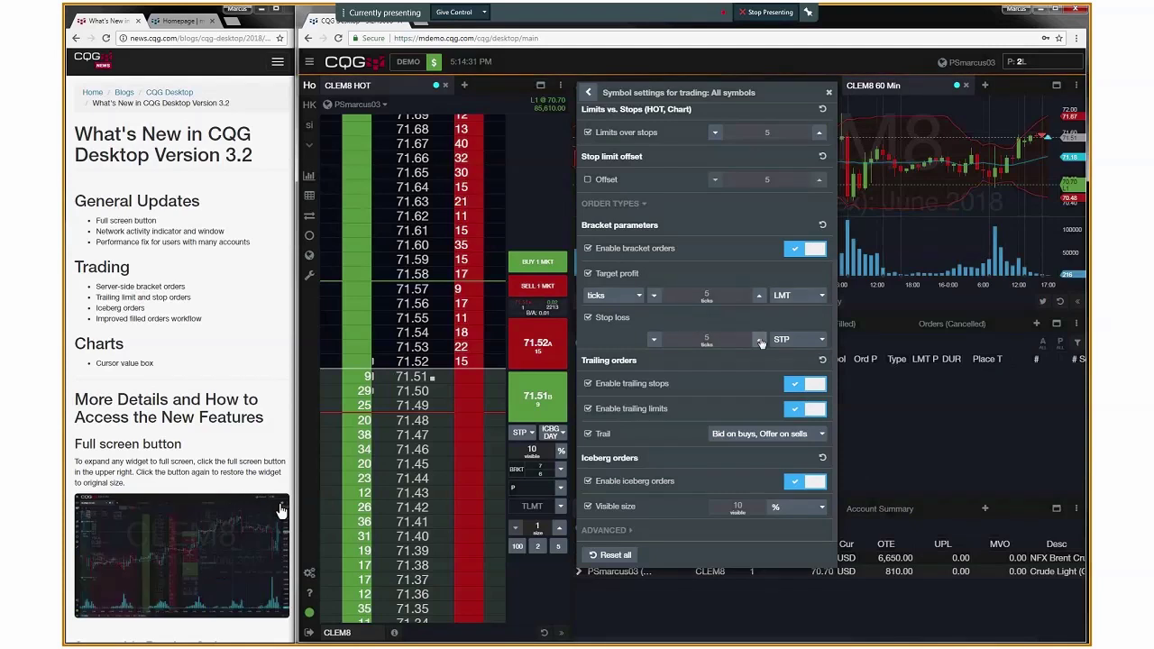
click(761, 340)
click(829, 93)
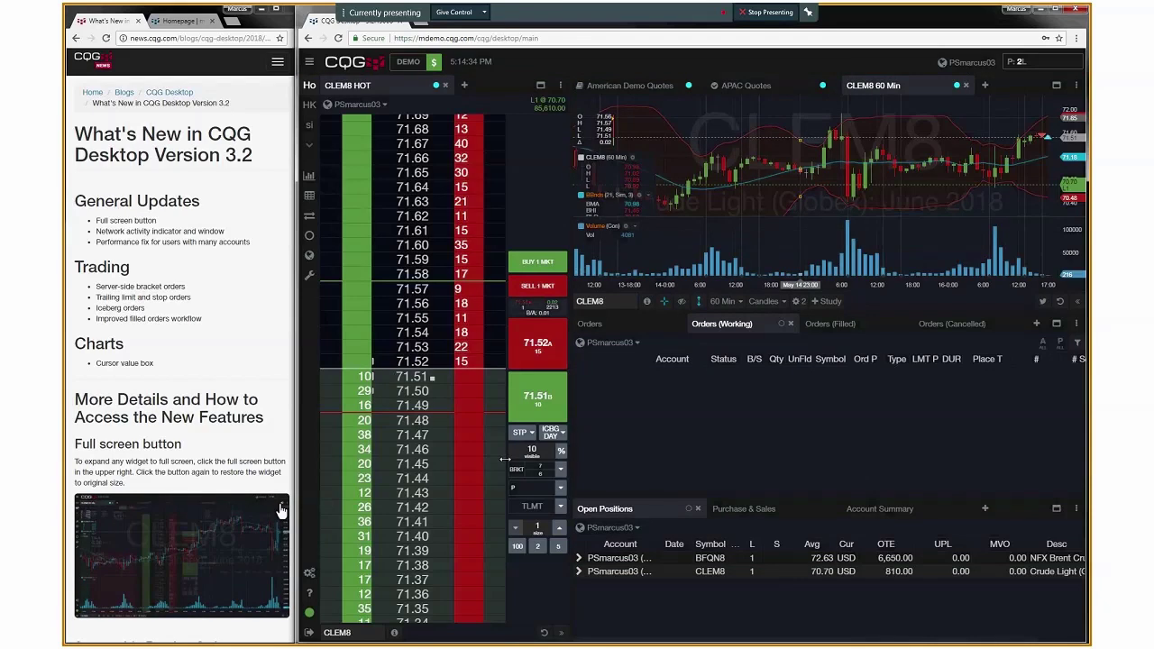
Pick the 'TP: 5 ticks, SL: 5 ticks' bracket preset, switch to OCO, then back to Bracket mode.
click(563, 470)
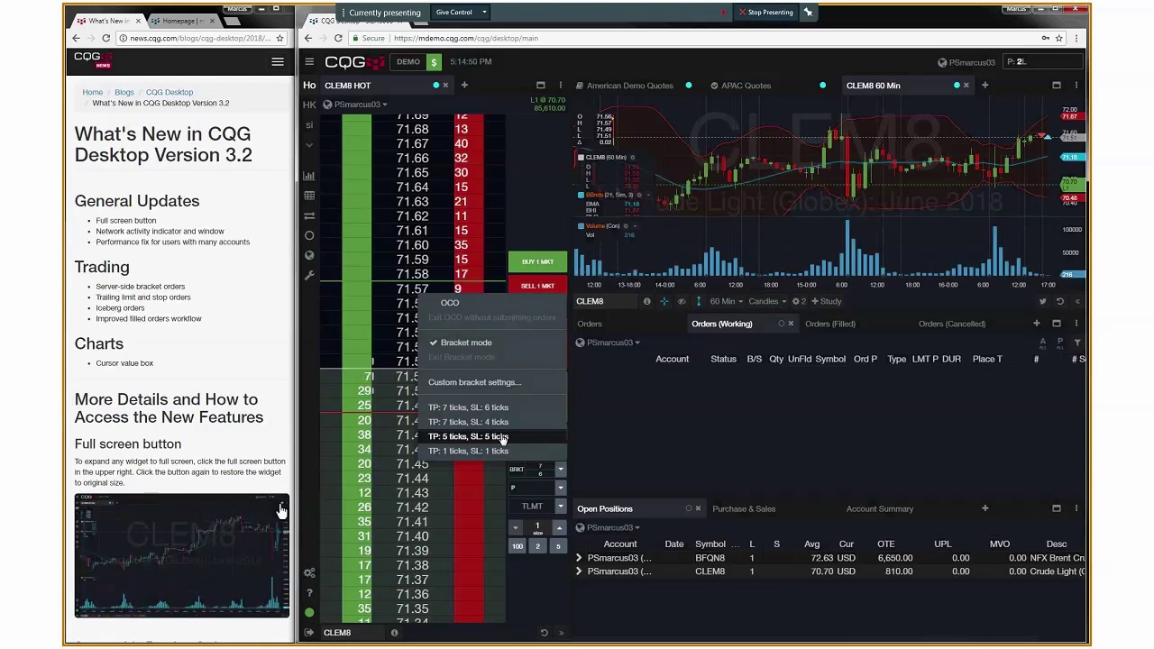
click(494, 438)
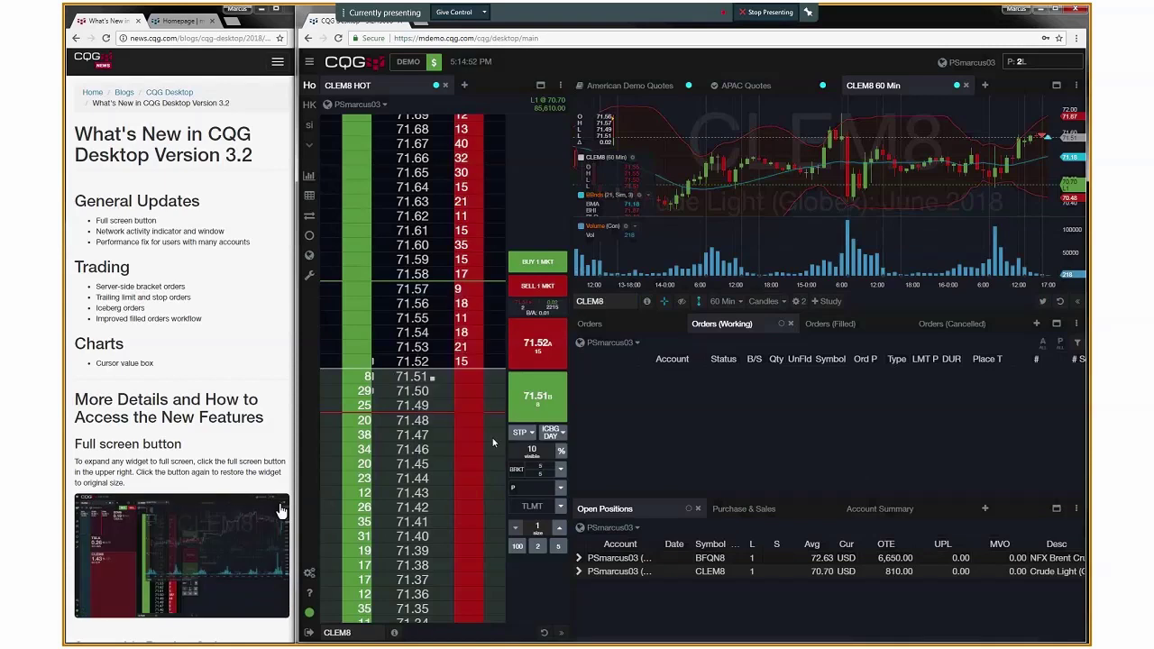
click(560, 470)
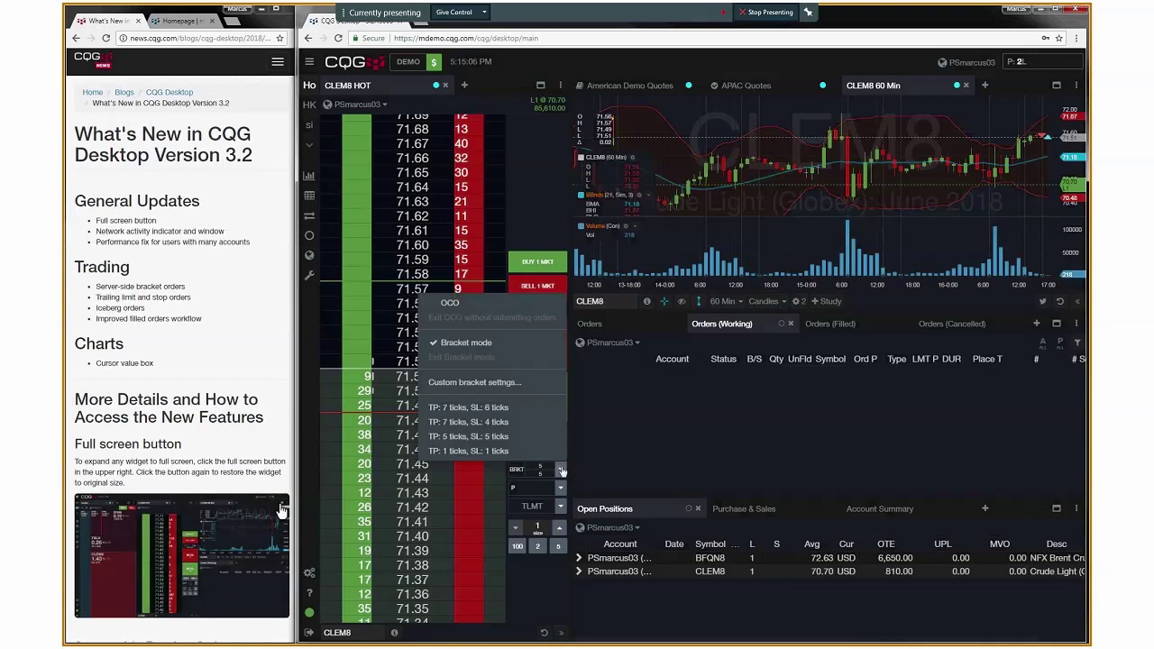
click(479, 307)
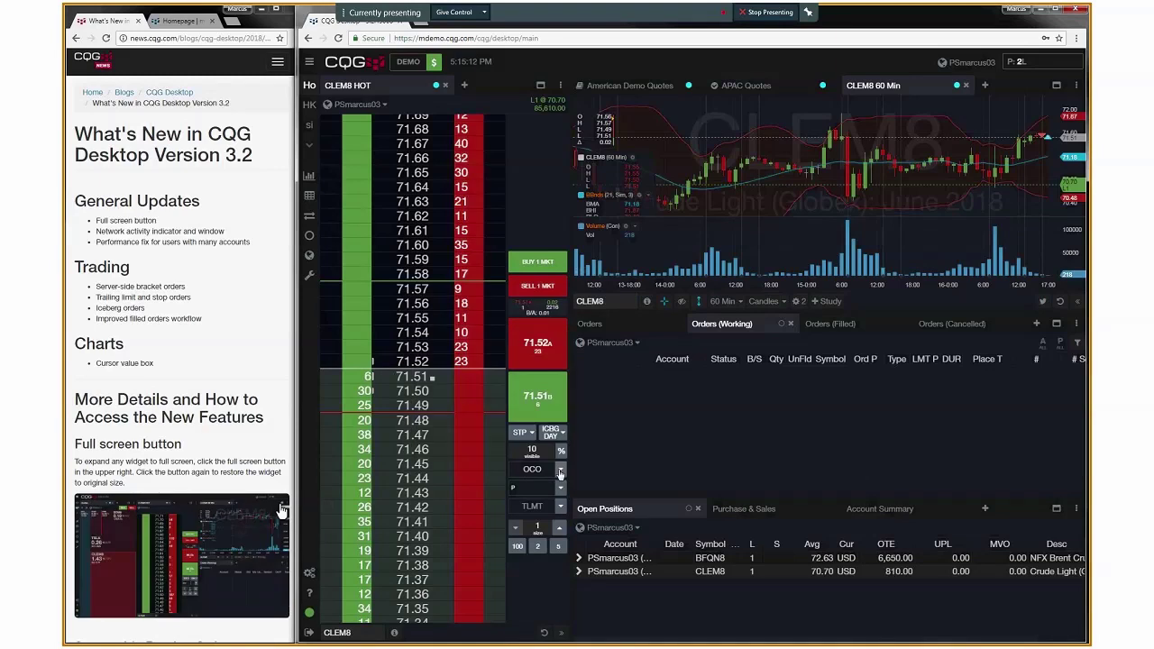
click(560, 473)
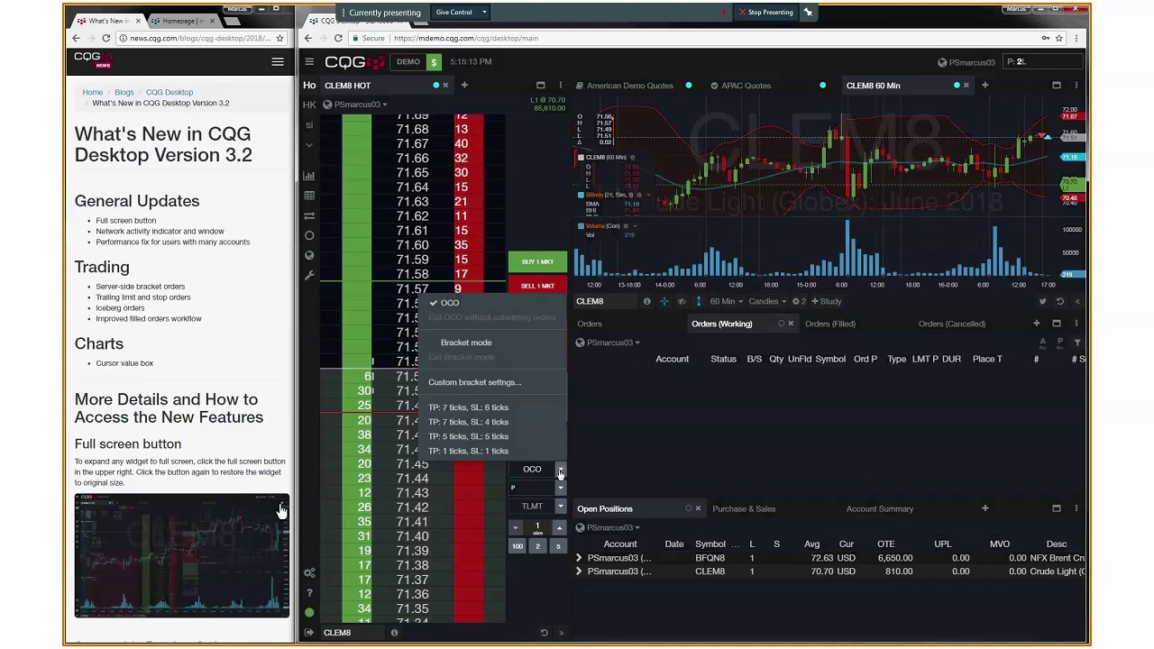
click(451, 346)
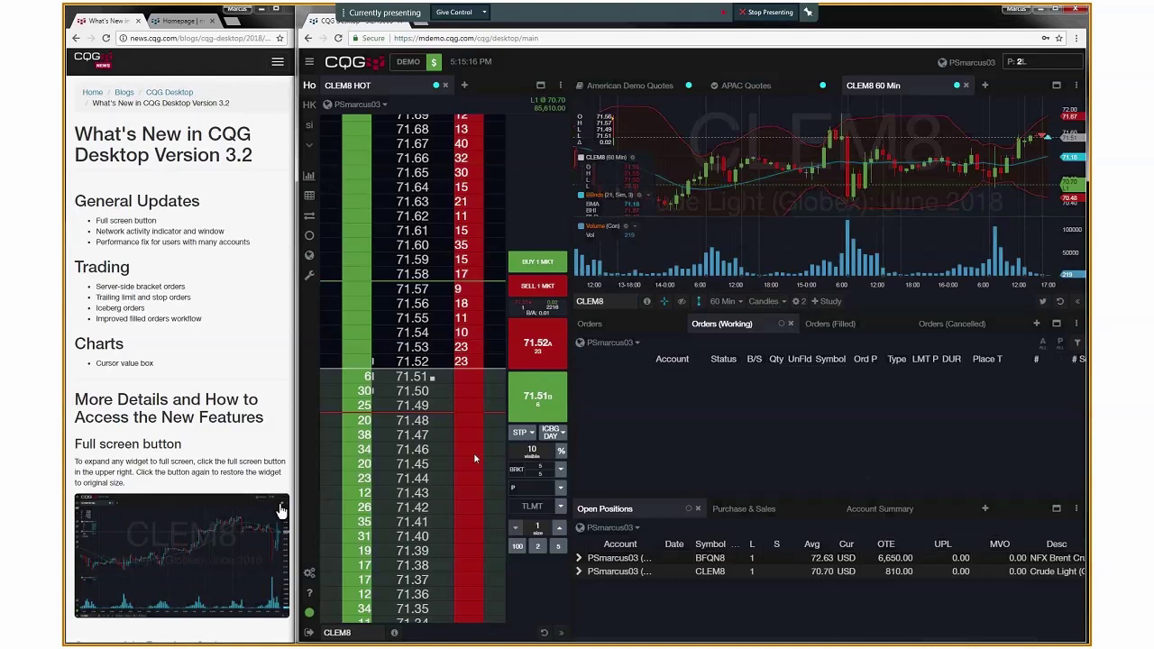
mouse_move(537, 396)
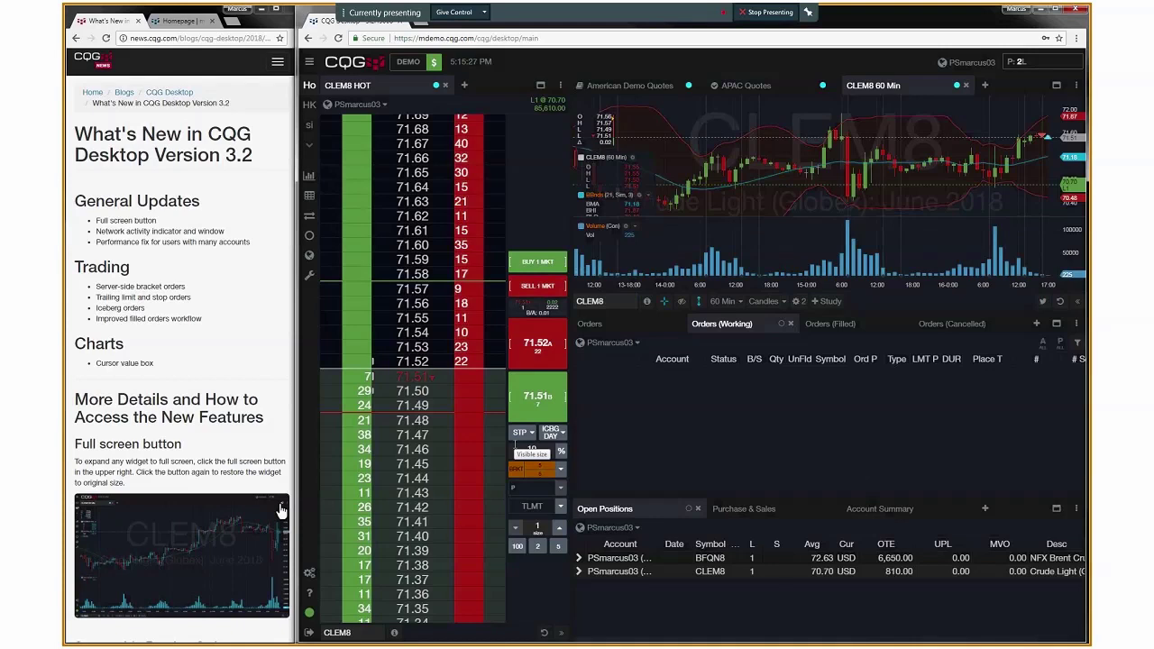
mouse_move(513, 413)
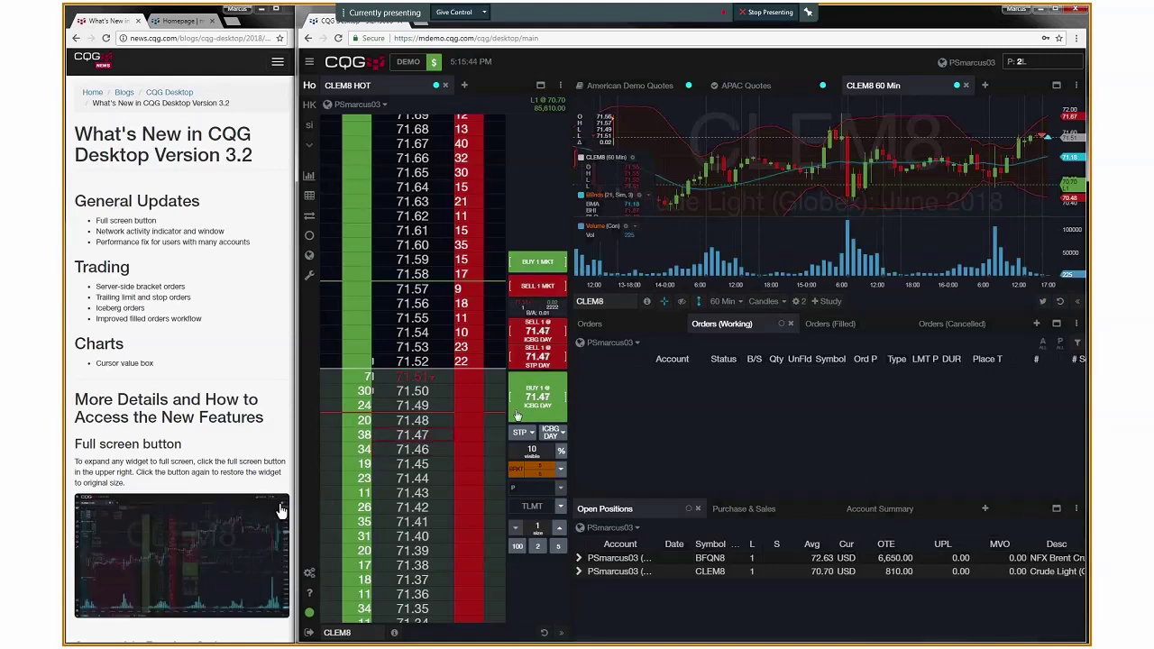
Discard the 1-lot iceberg buy at 71.47, switch duration to DAY, and start a 71.47 limit buy.
click(430, 436)
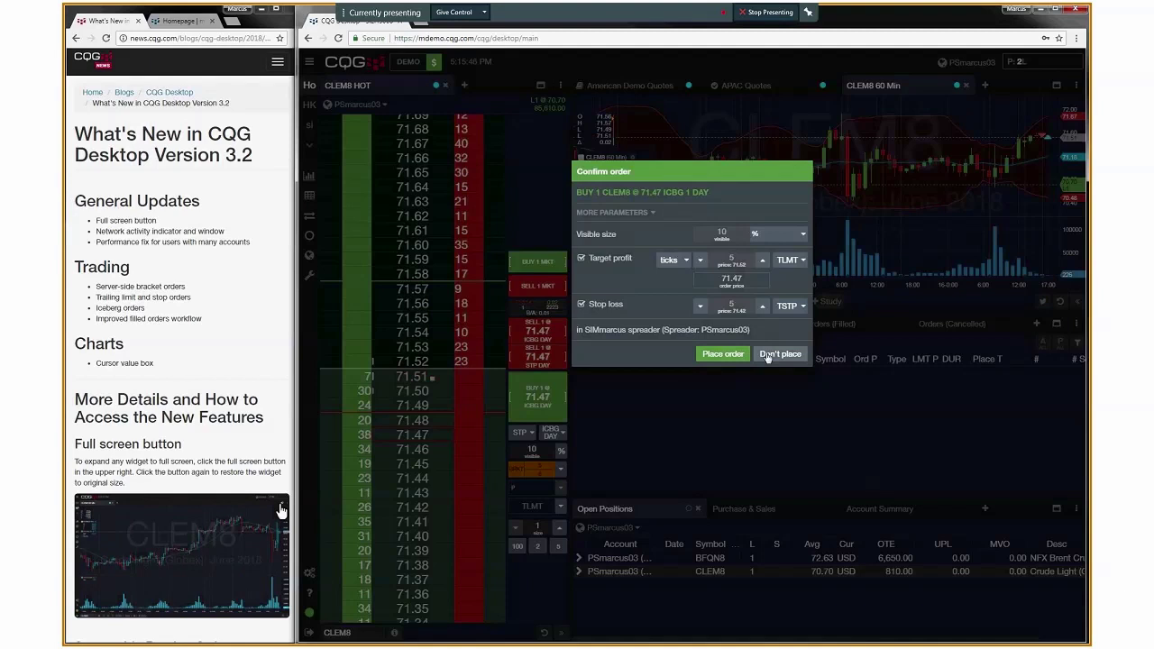
click(768, 354)
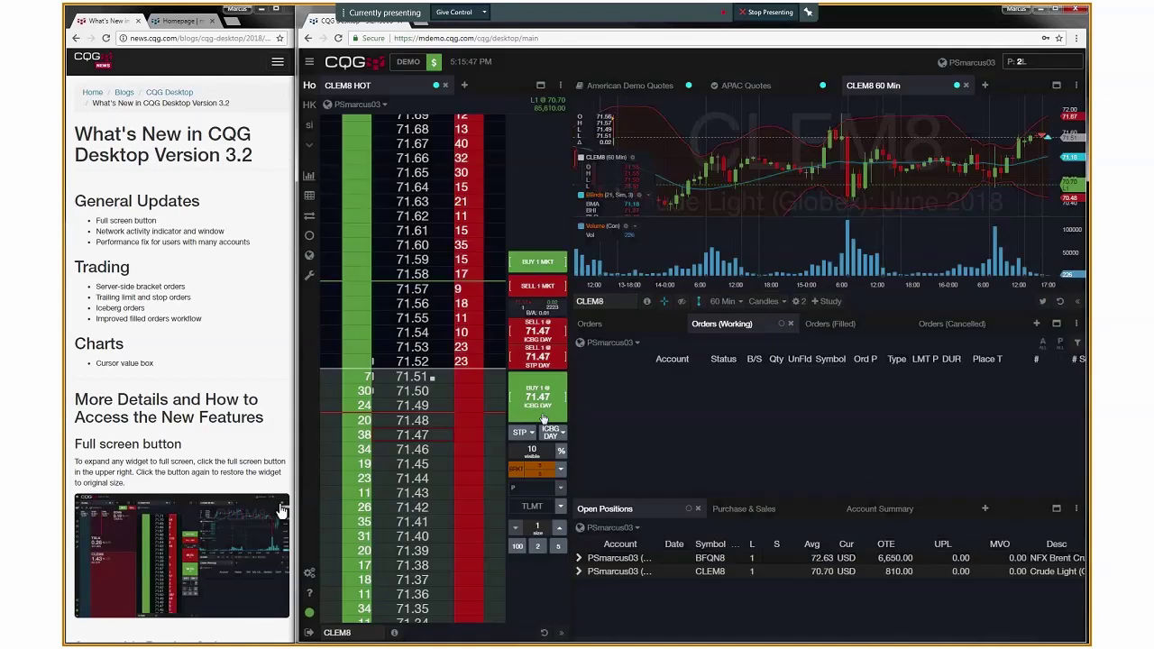
click(548, 433)
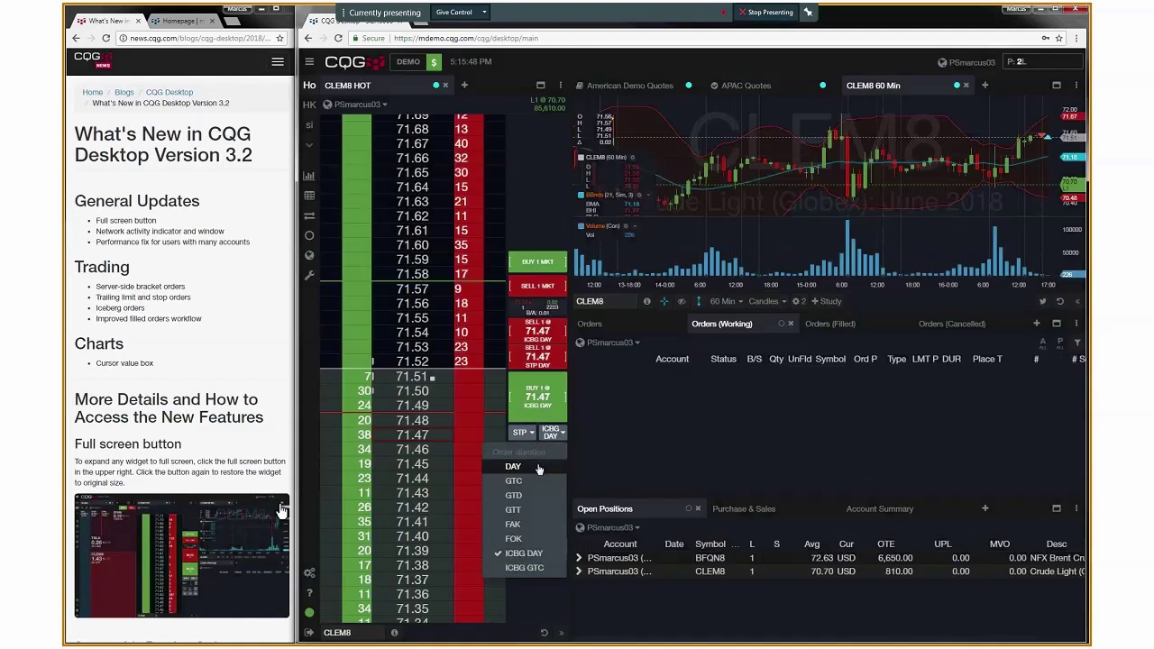
click(537, 467)
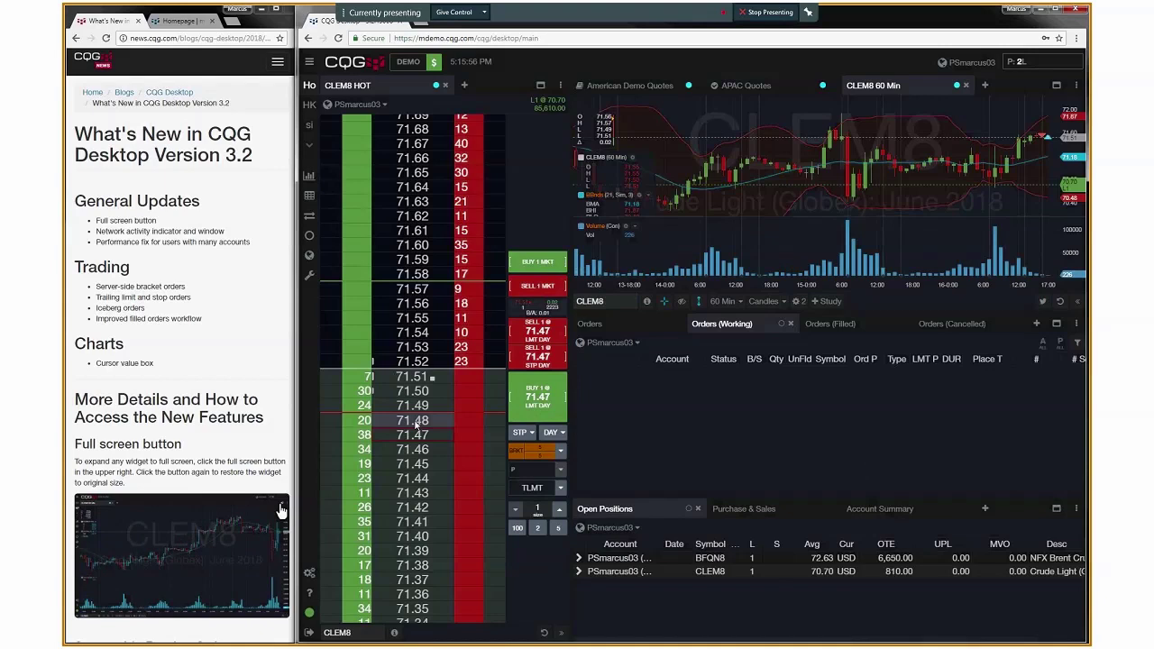
click(538, 397)
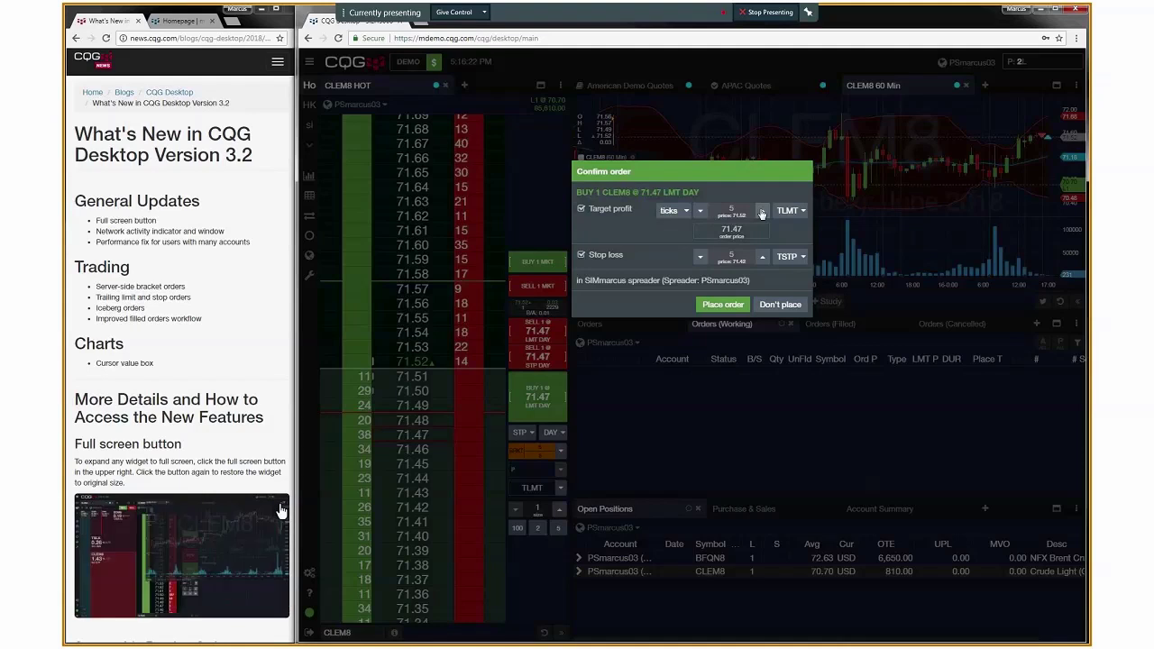
Place the 1-lot CLEM8 buy limit at 71.47 DAY with its bracket exits.
click(732, 306)
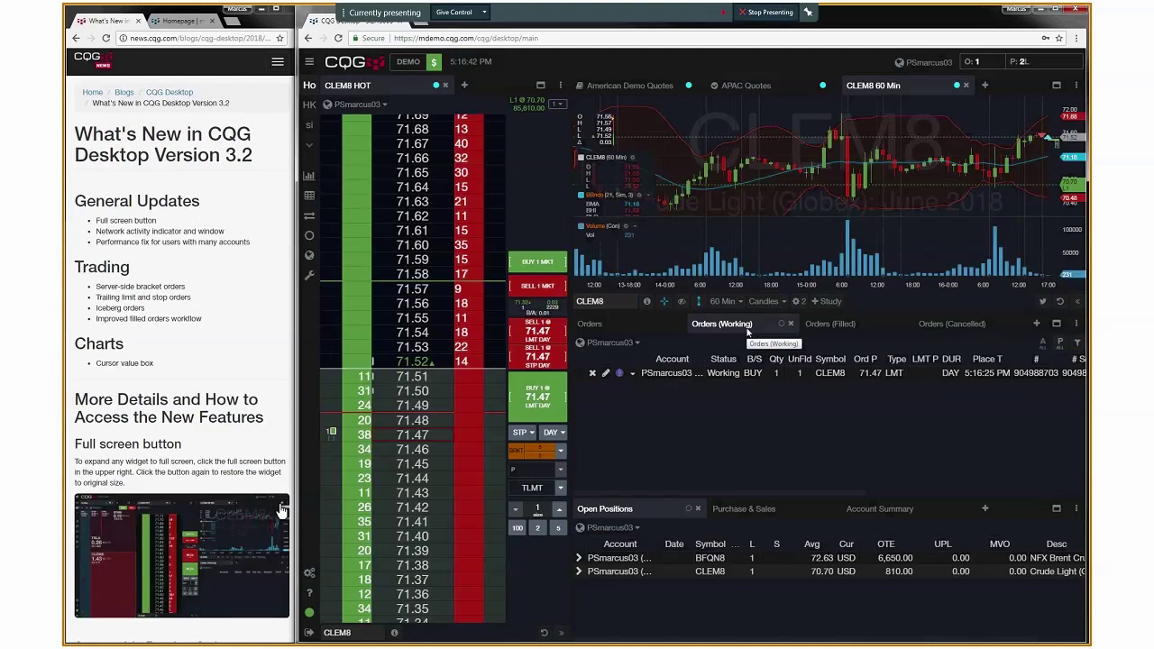
Show the full orders list, then filter back to working orders only.
click(590, 324)
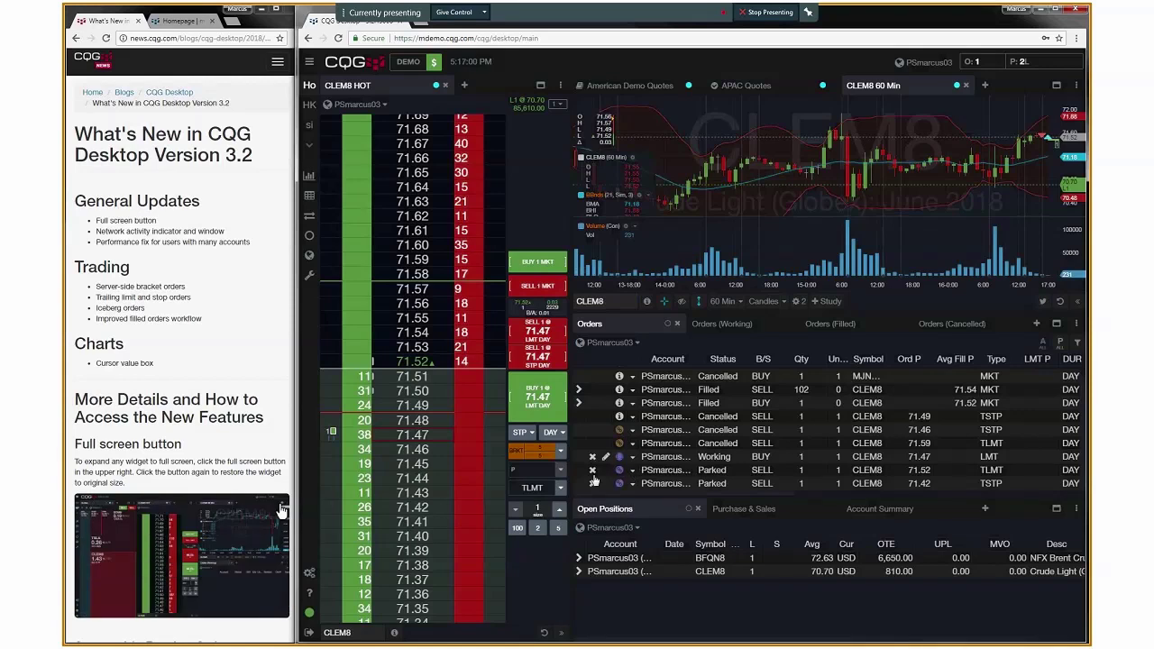
mouse_move(621, 473)
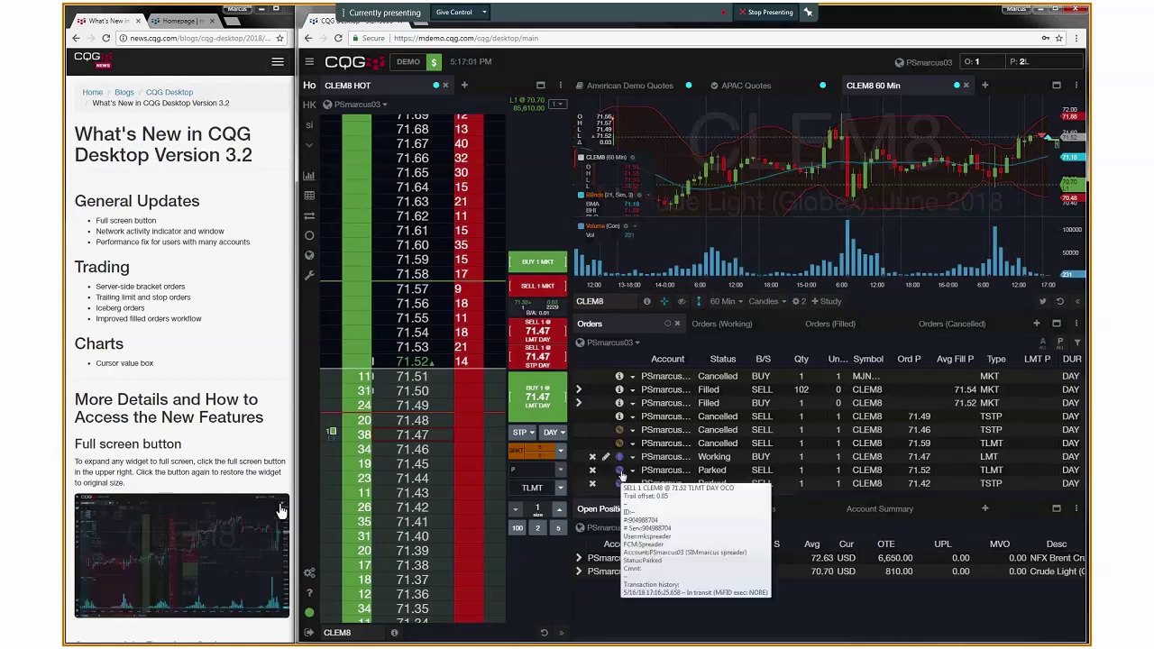
click(724, 325)
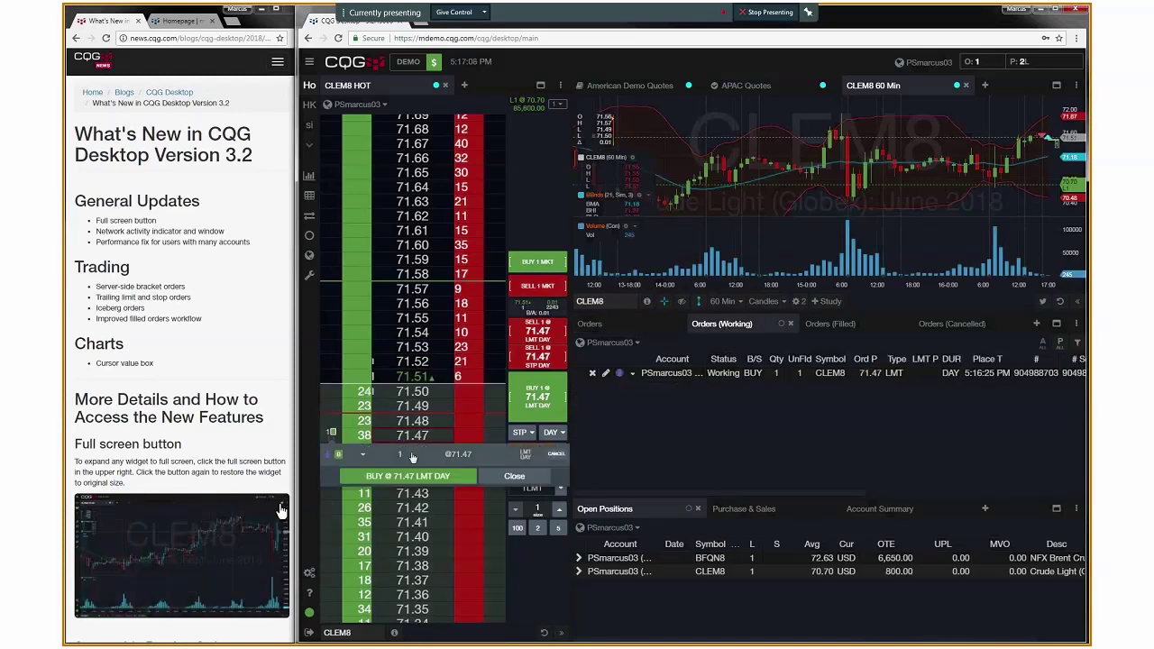
Modify the working buy order's price from 71.47 to the 71.51 ask and confirm.
click(334, 436)
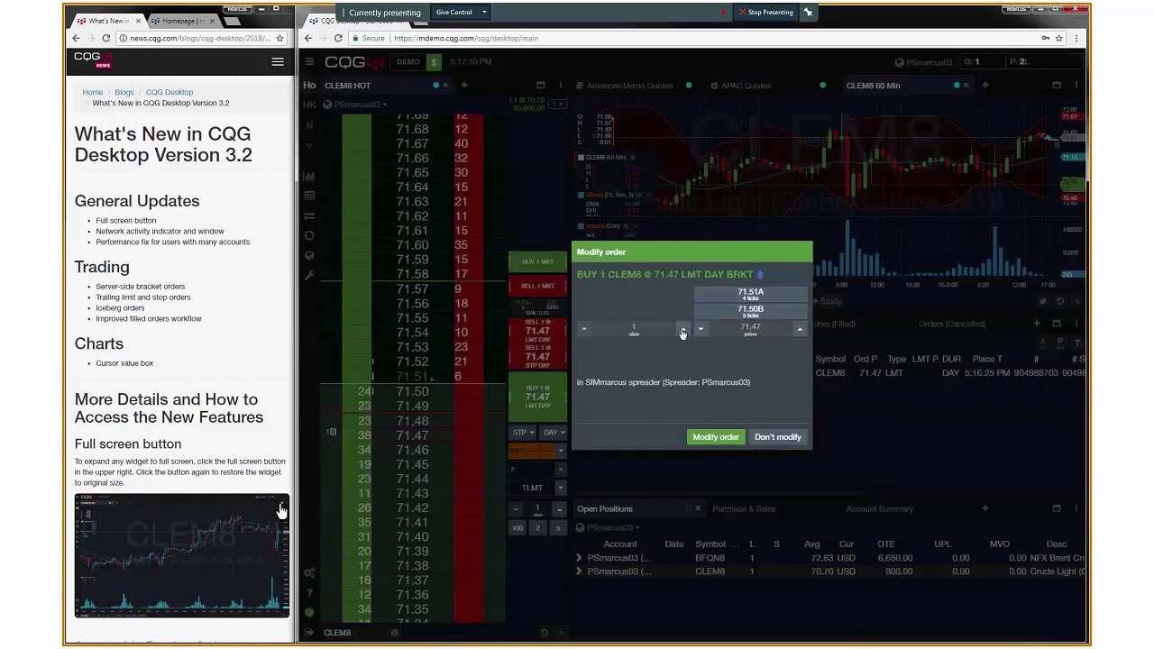
click(750, 293)
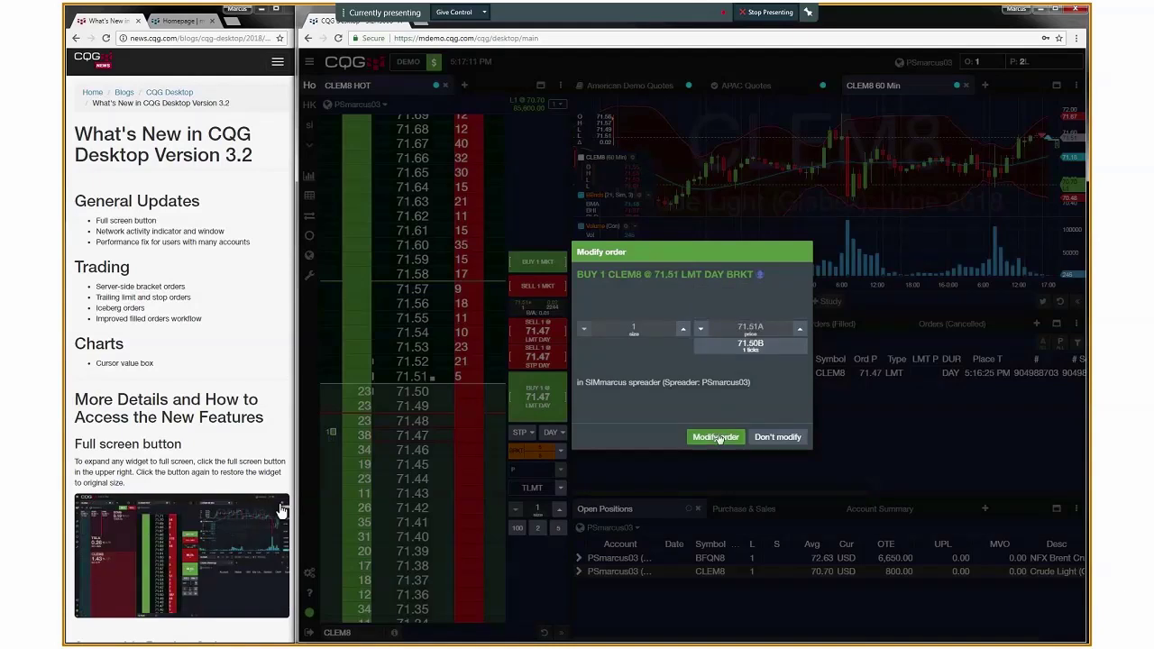
click(717, 438)
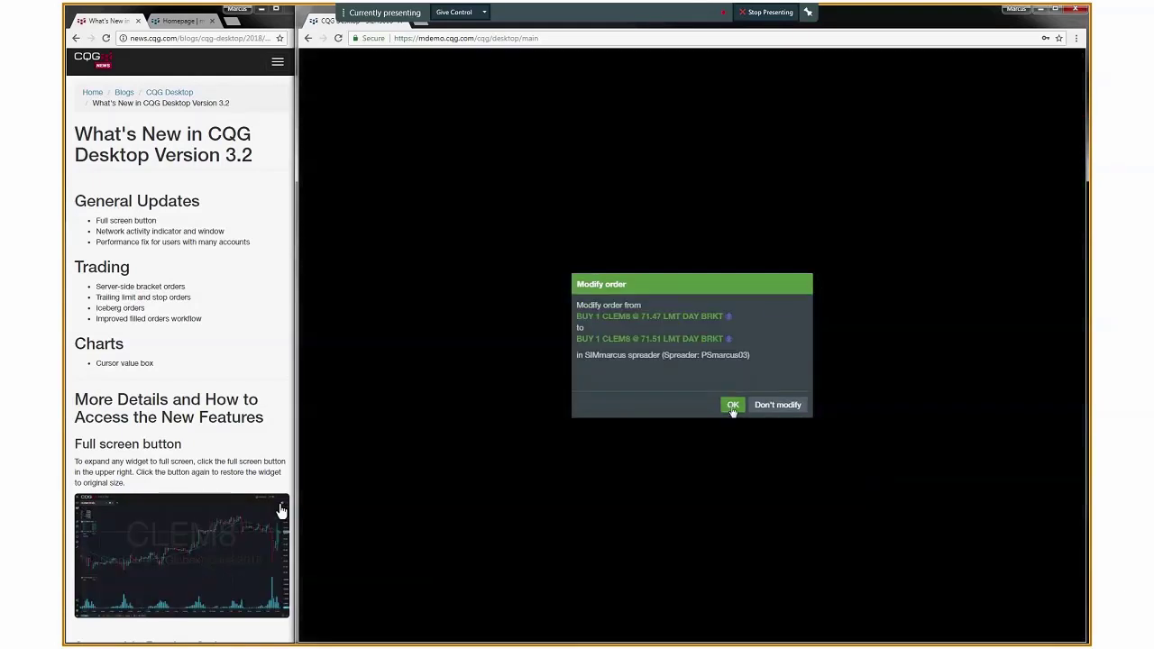
click(733, 404)
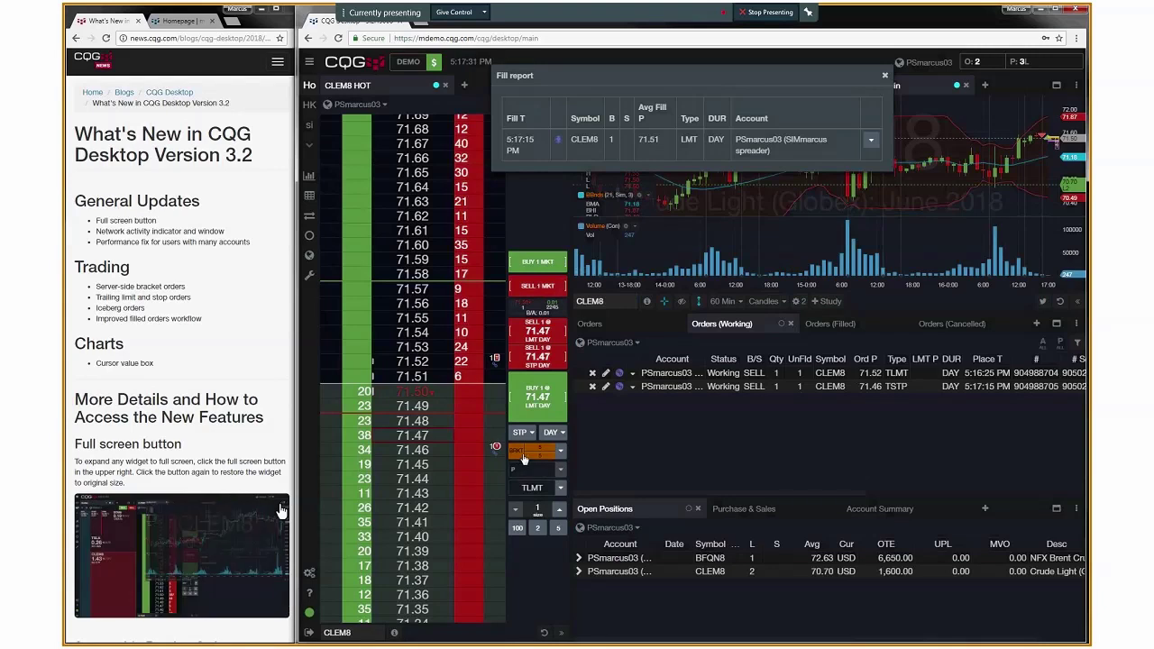
Start another 71.47 buy, keep trailing limit target and trailing stop loss, then cancel it unplaced.
click(539, 405)
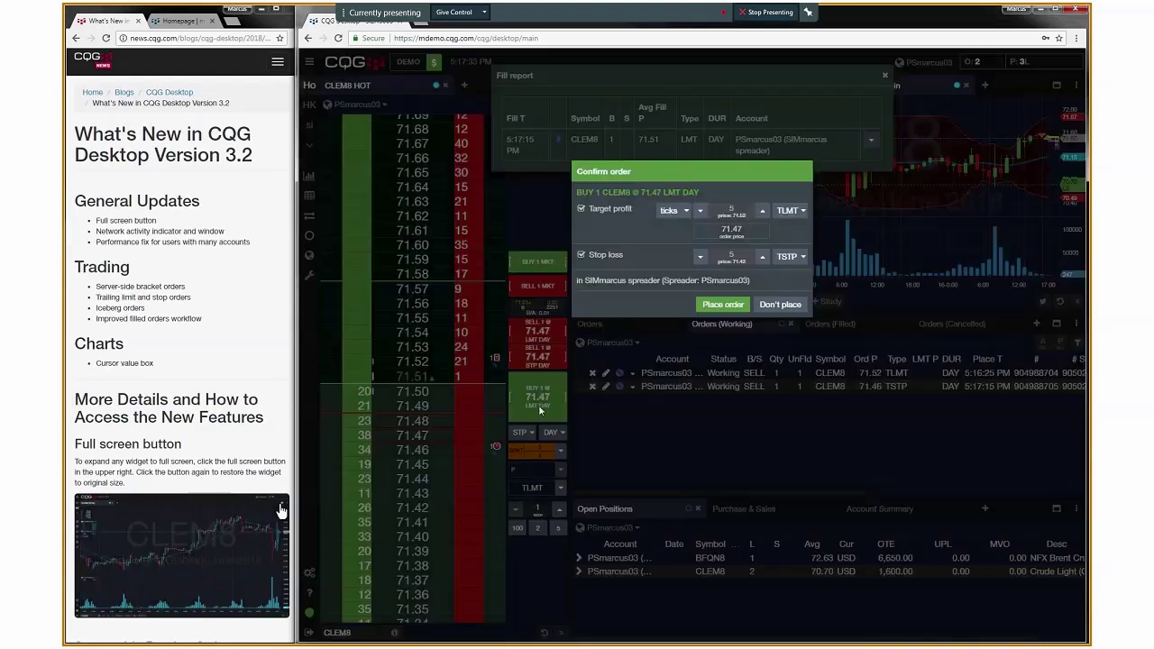
click(799, 211)
click(802, 196)
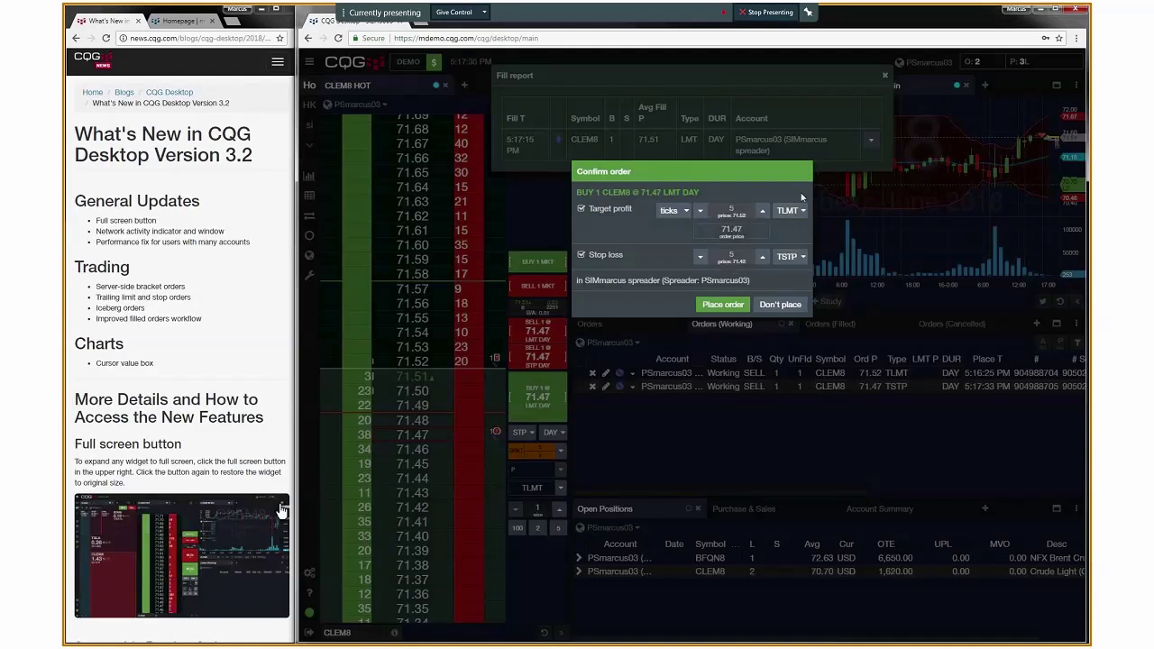
click(791, 257)
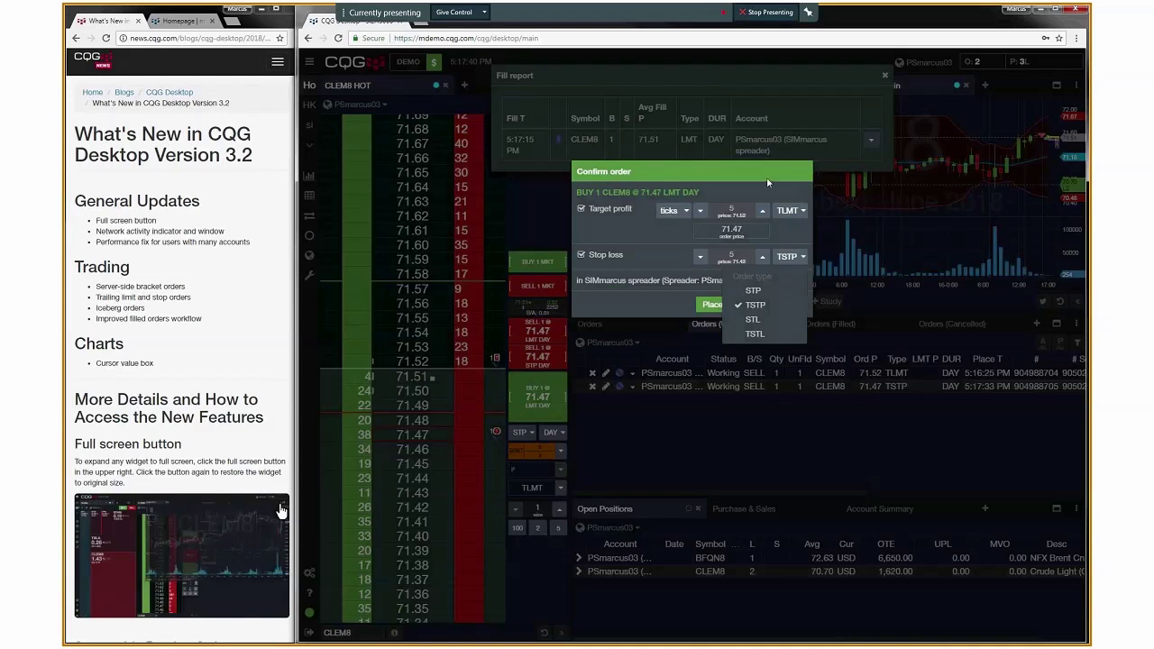
click(777, 304)
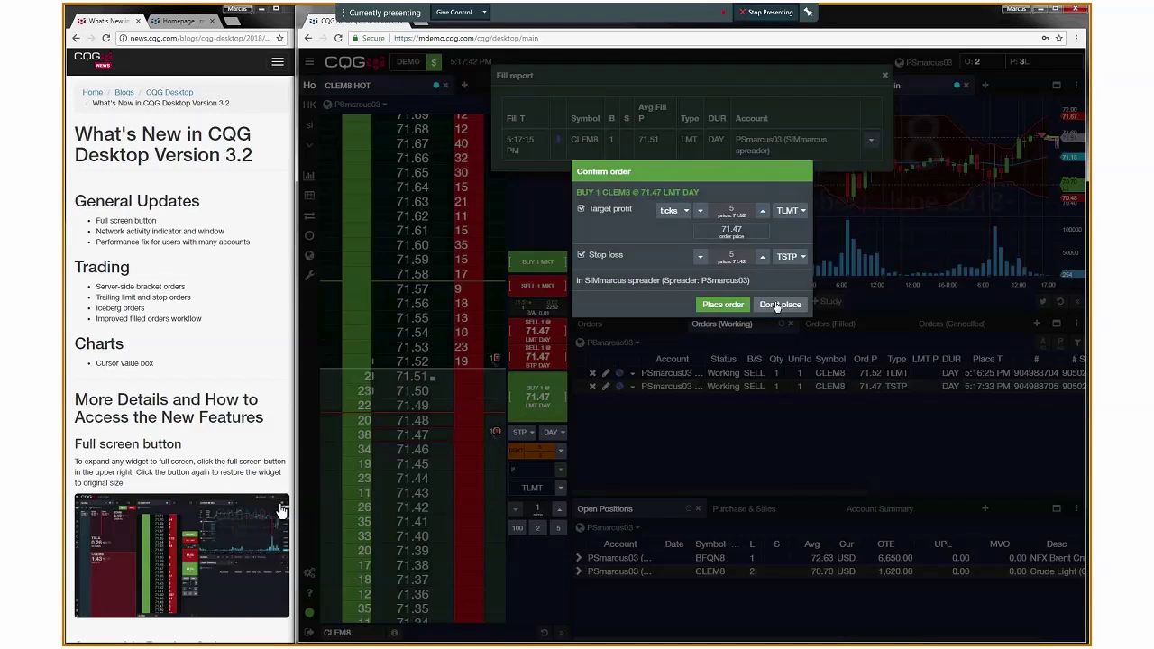
click(778, 304)
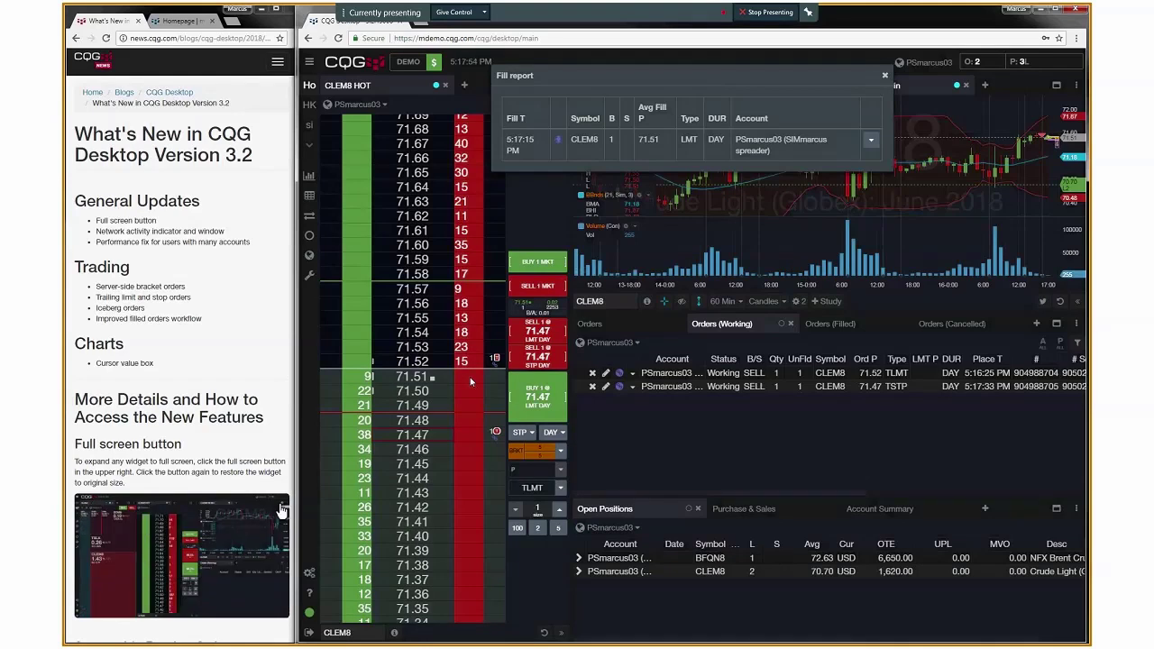
Turn brackets off, activate the TLMT,TSTP order type, and dismiss the fill report.
click(517, 454)
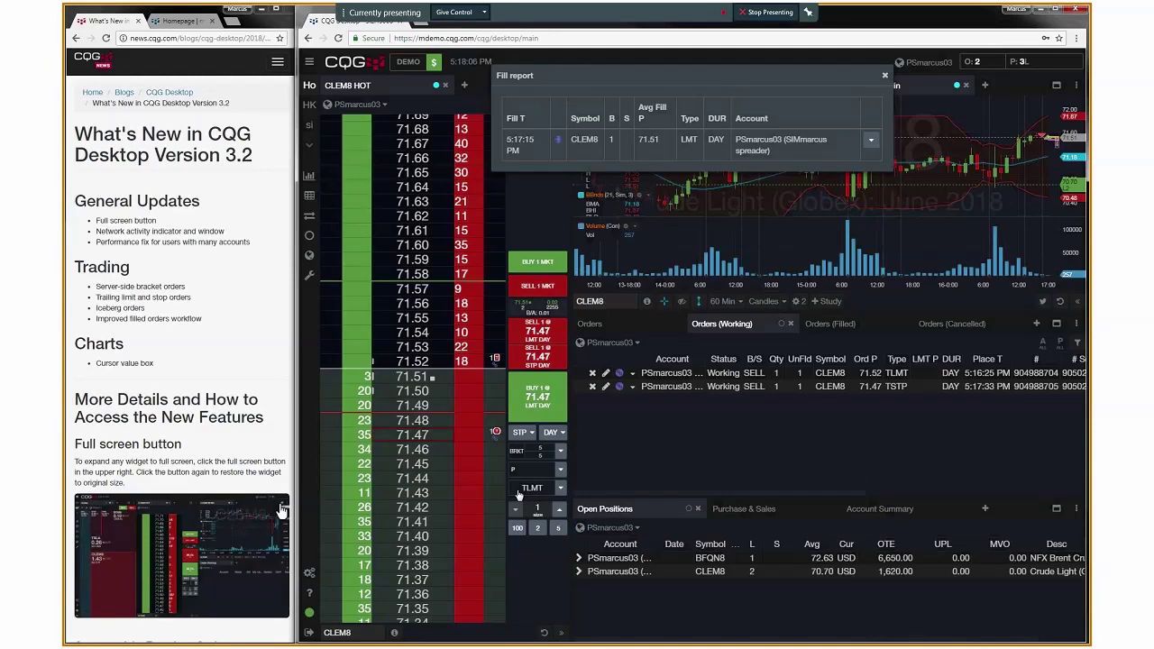
click(558, 488)
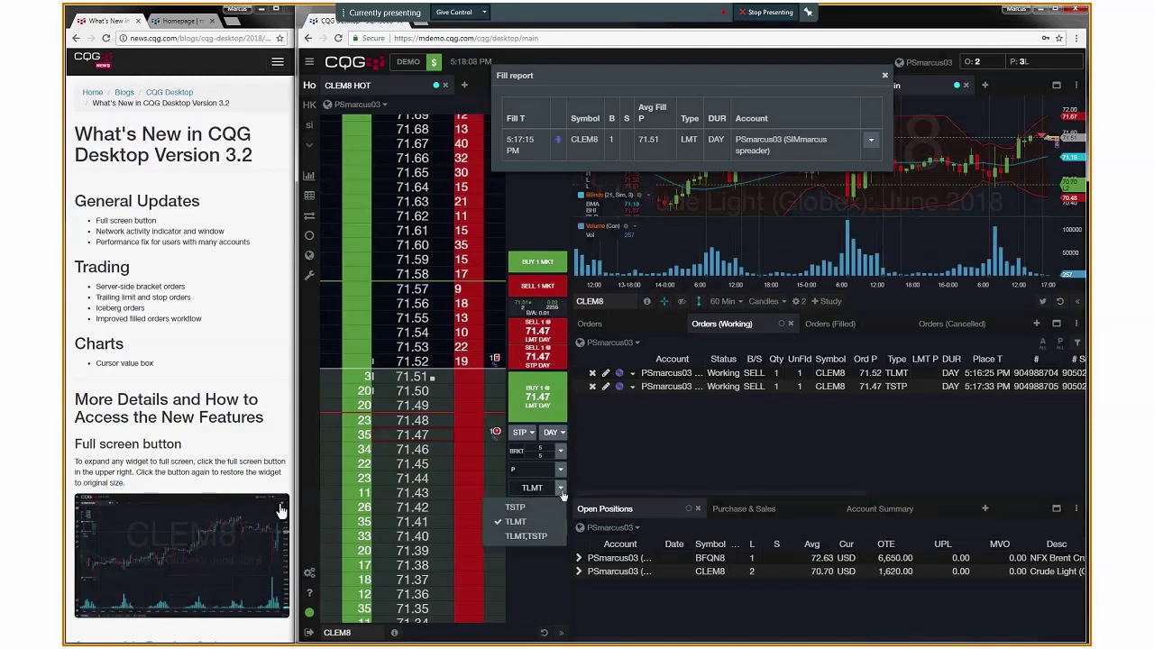
click(535, 539)
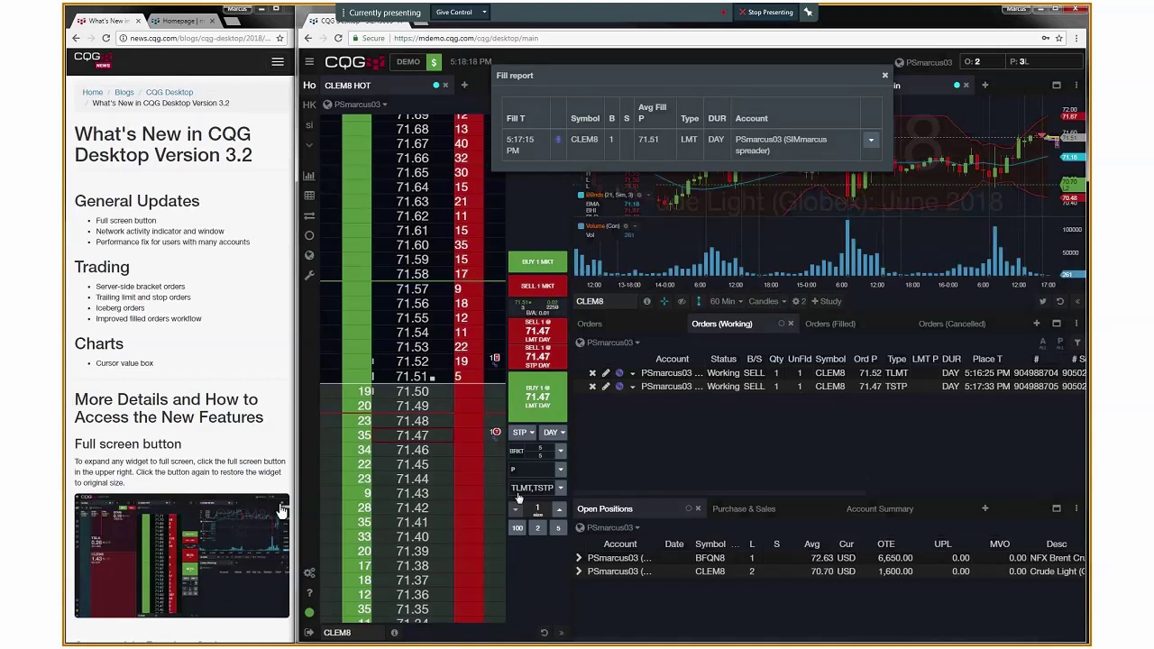
click(519, 494)
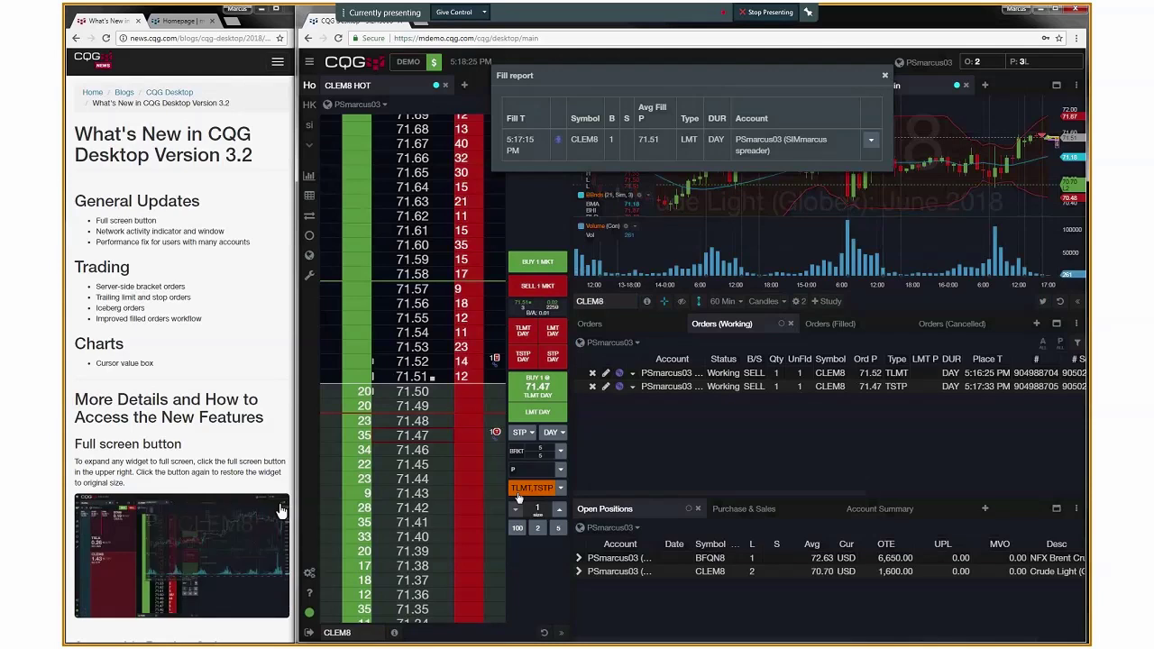
click(885, 77)
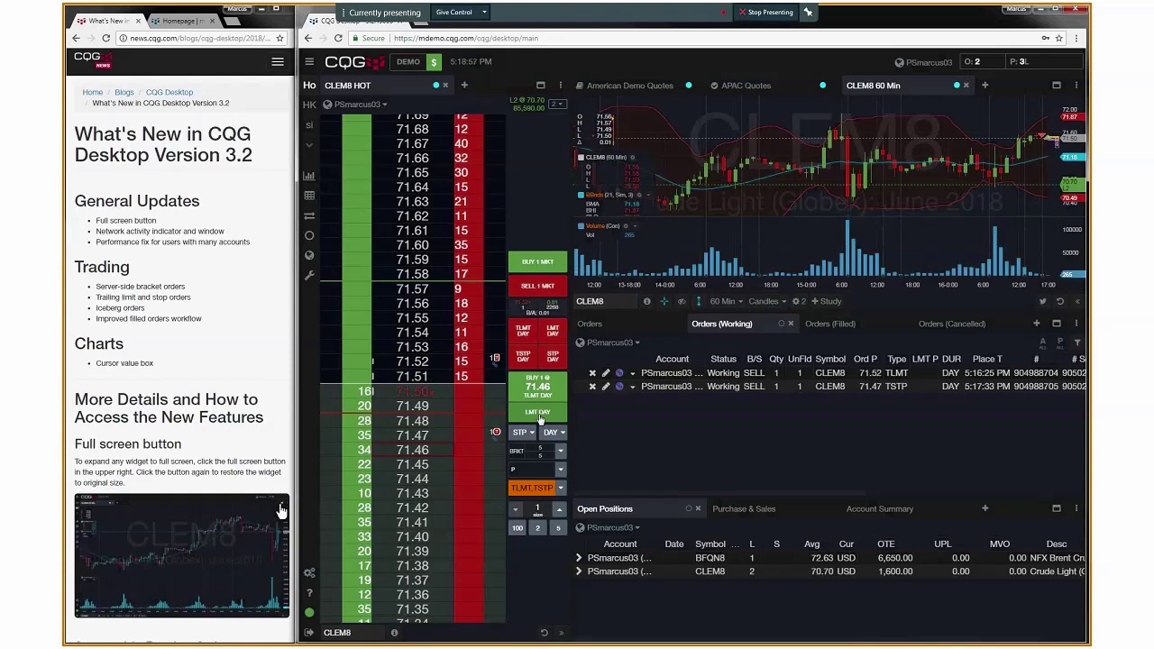
Buy 1 CLEM8 at 71.46 as a trailing limit DAY order and confirm placement.
click(520, 388)
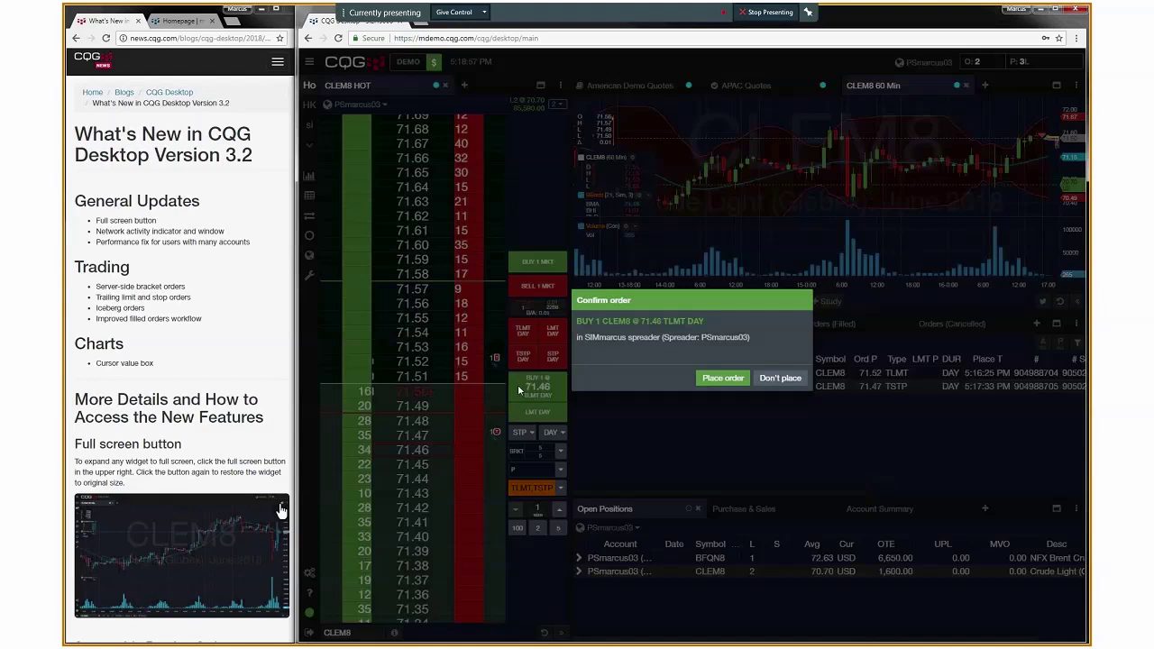
click(725, 379)
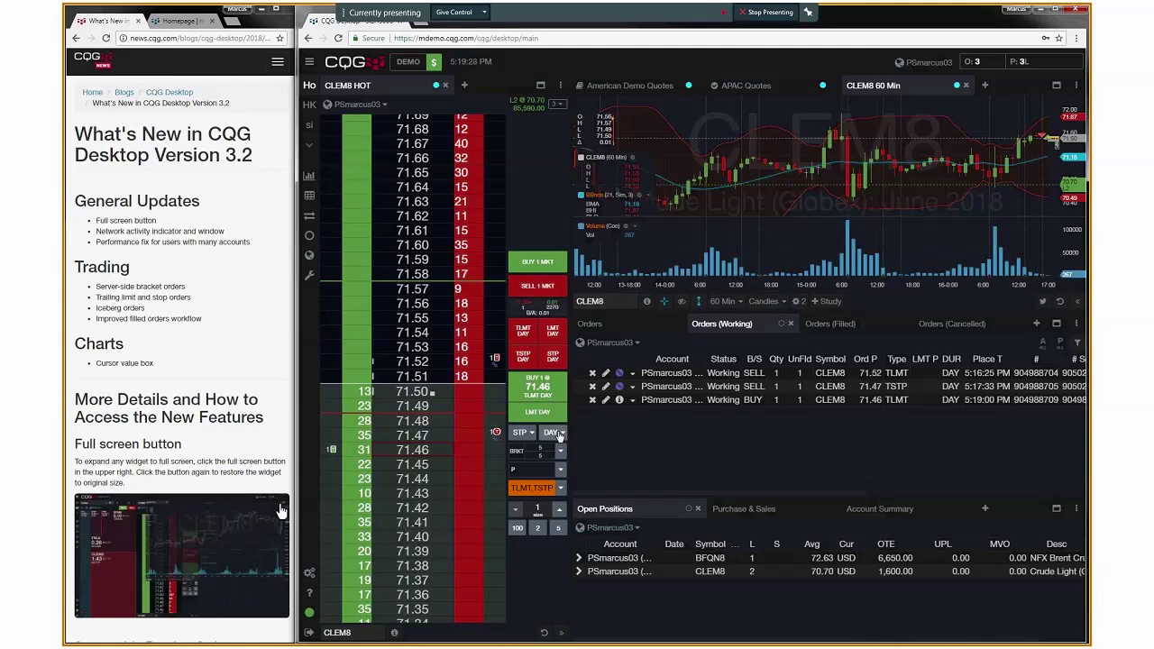
Change order duration from DAY to ICBG DAY, leaving the visible size at 10 %.
click(558, 434)
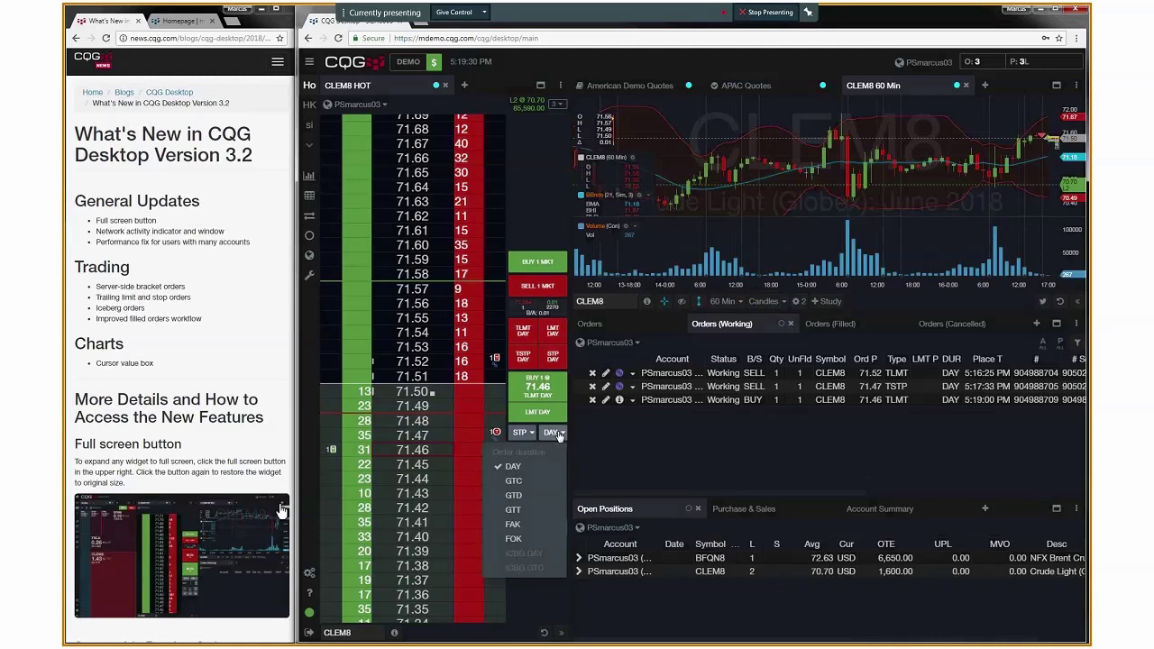
click(512, 466)
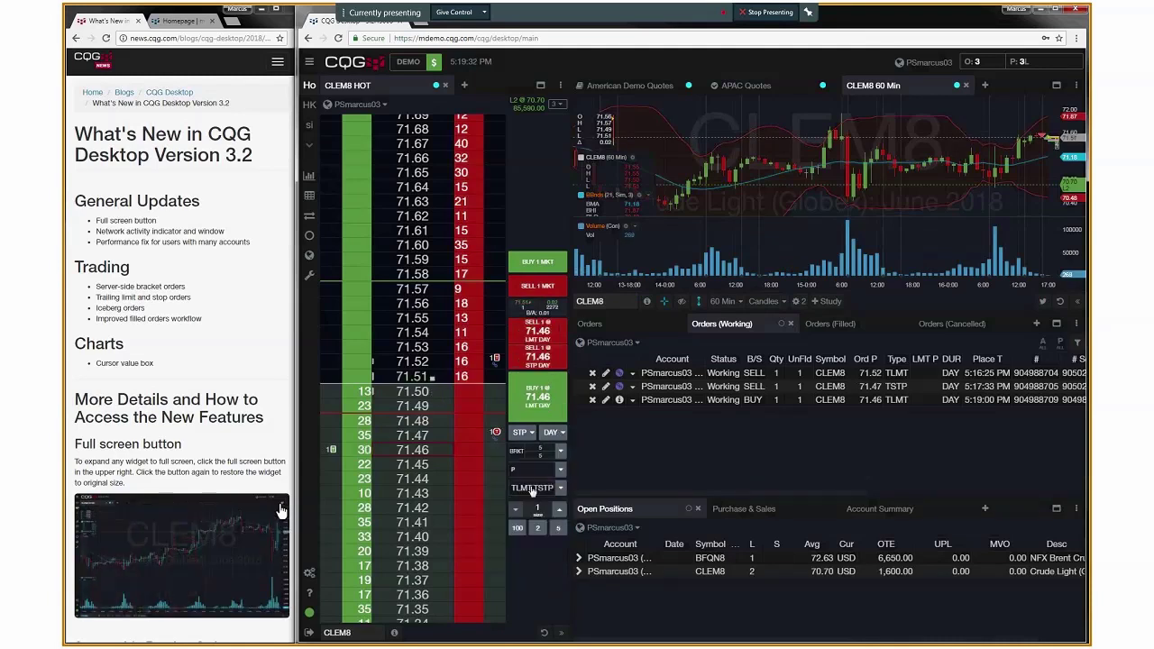
click(559, 434)
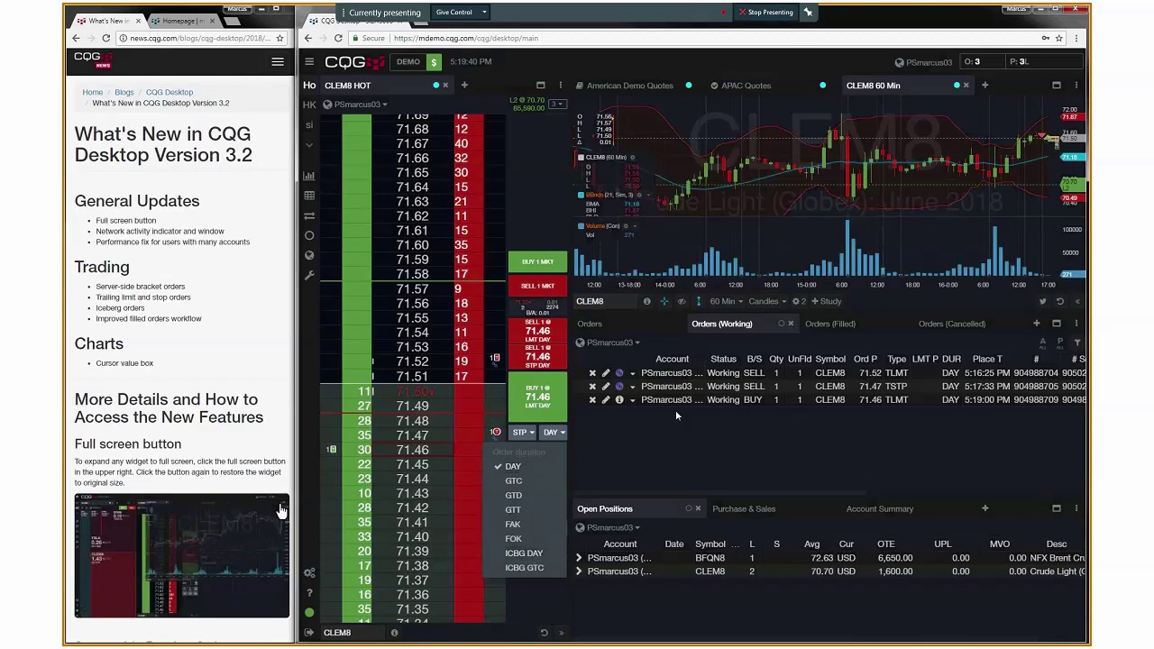
click(525, 487)
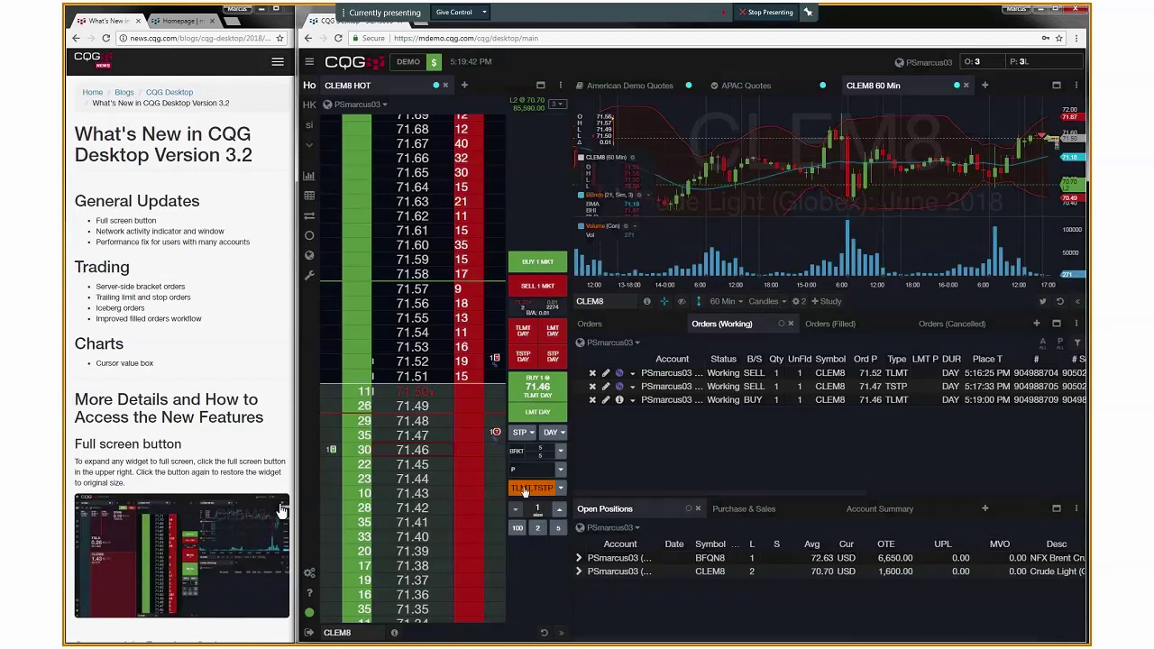
click(563, 432)
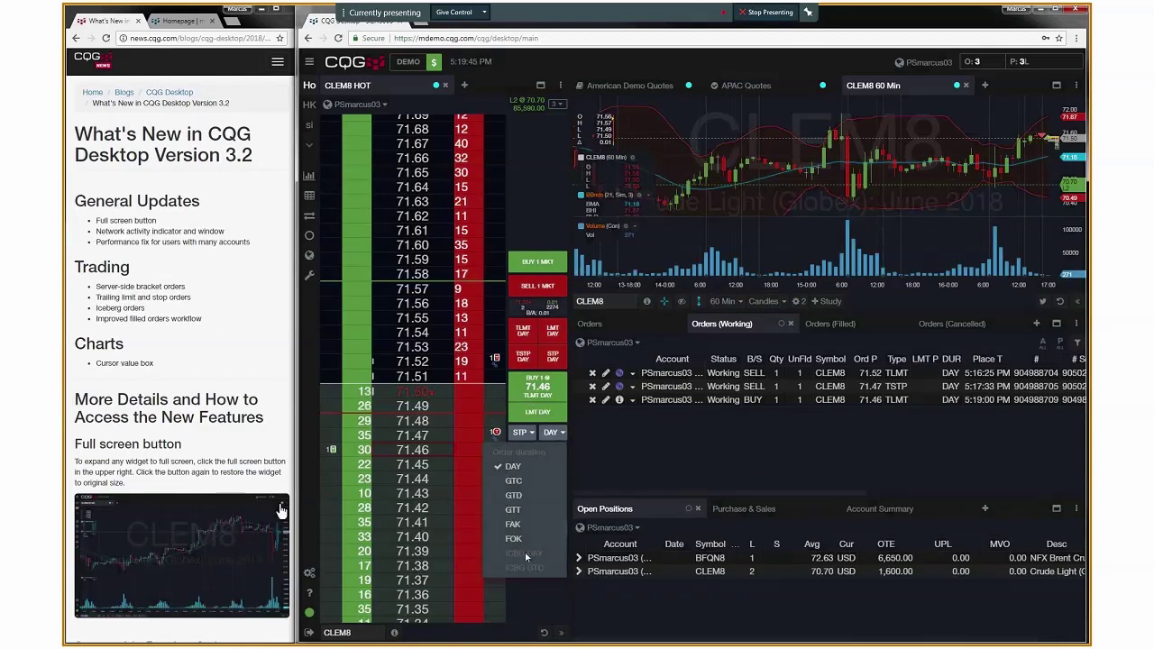
click(658, 444)
click(554, 433)
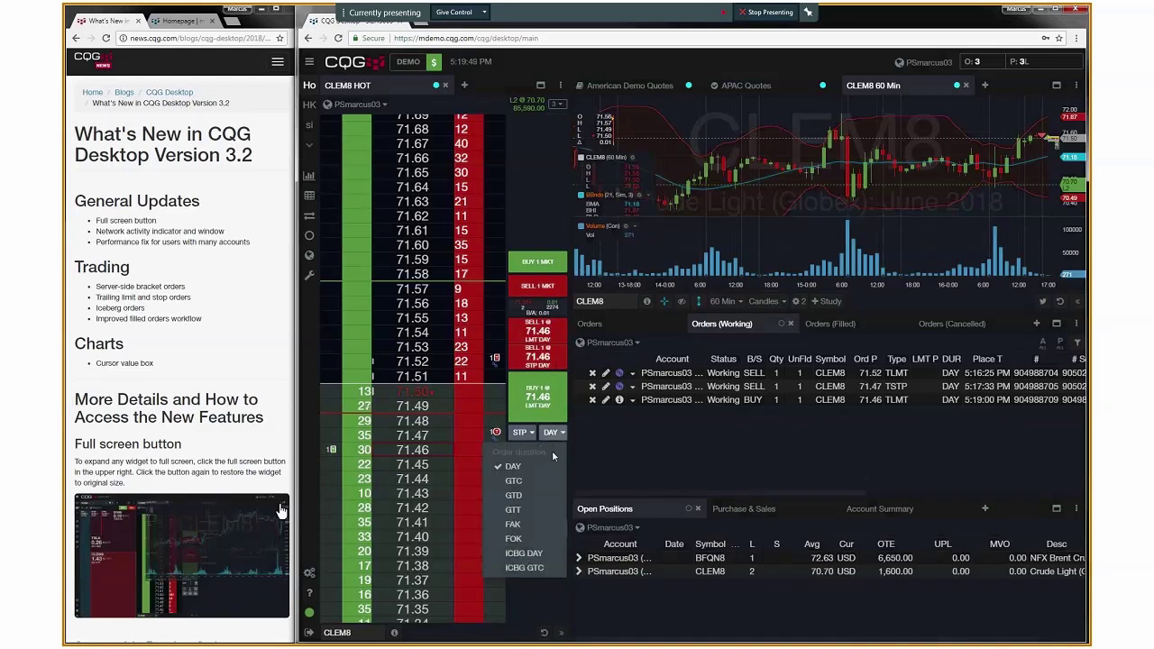
click(524, 556)
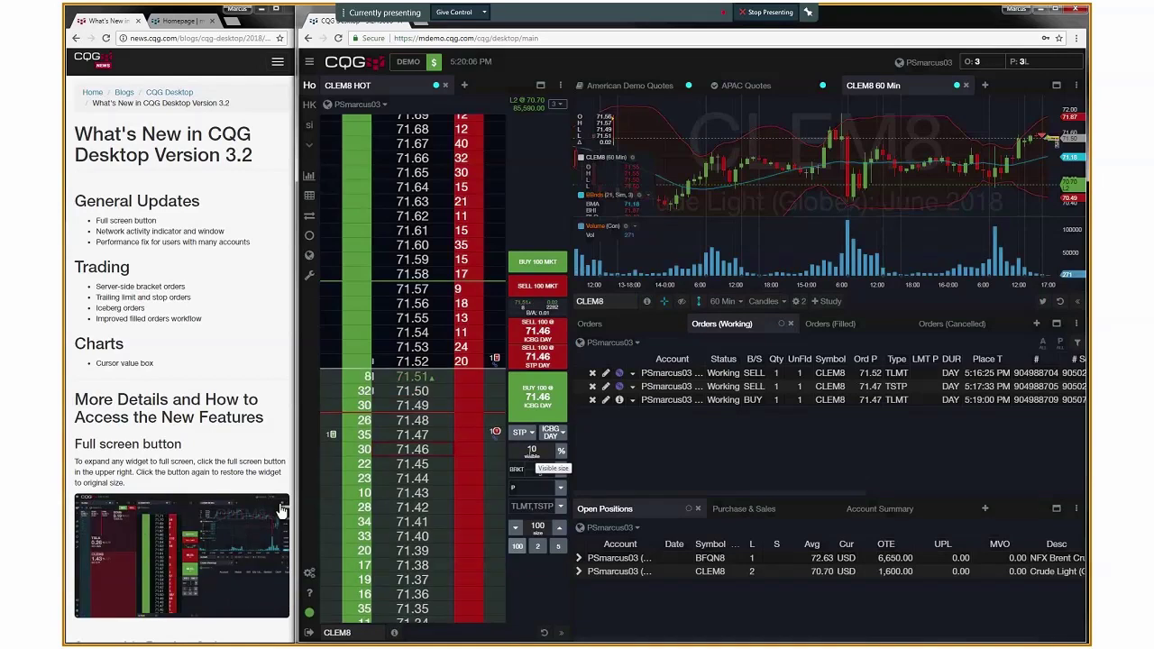
click(561, 451)
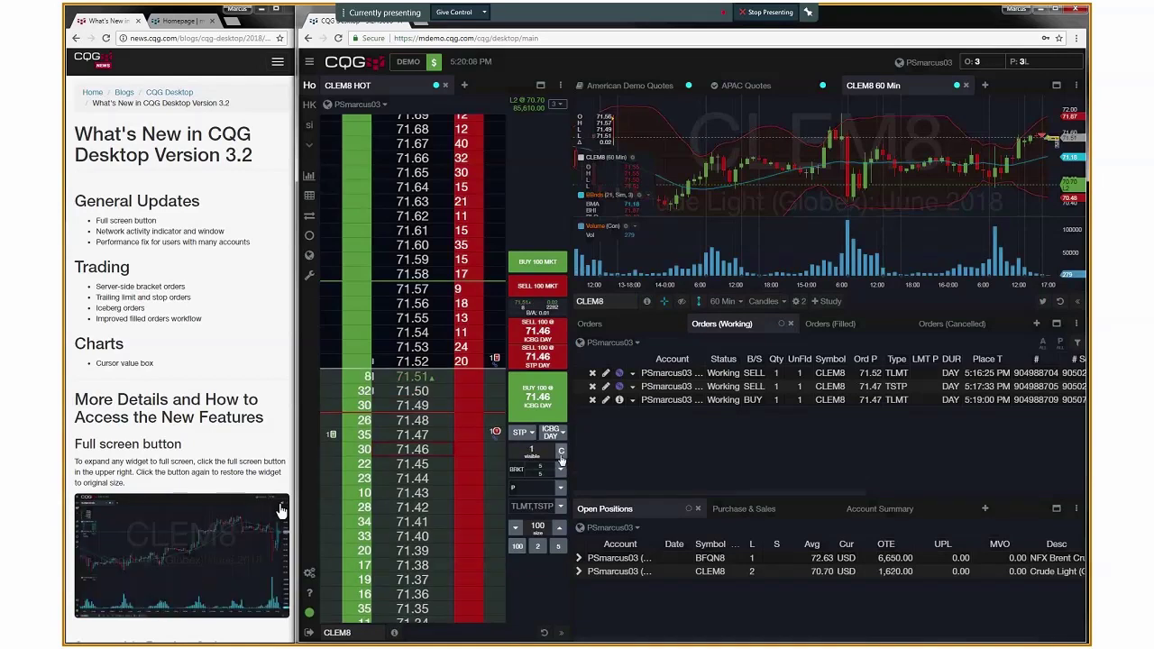
click(561, 454)
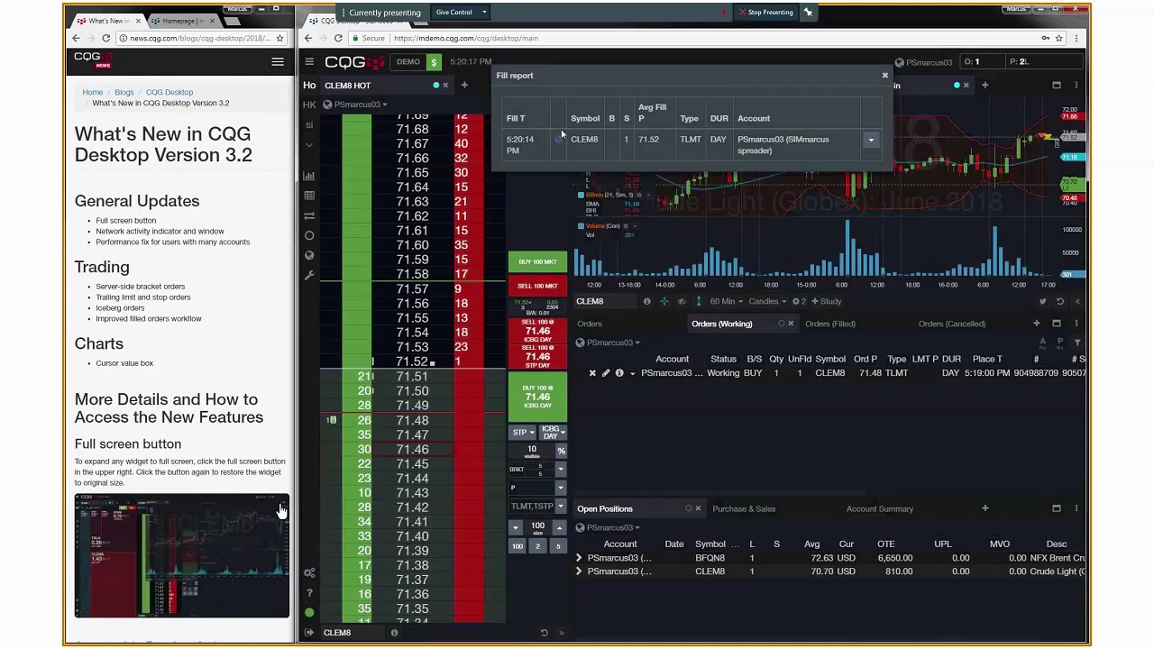
Close the Fill report and cancel a first iceberg order ticket without placing it.
click(885, 78)
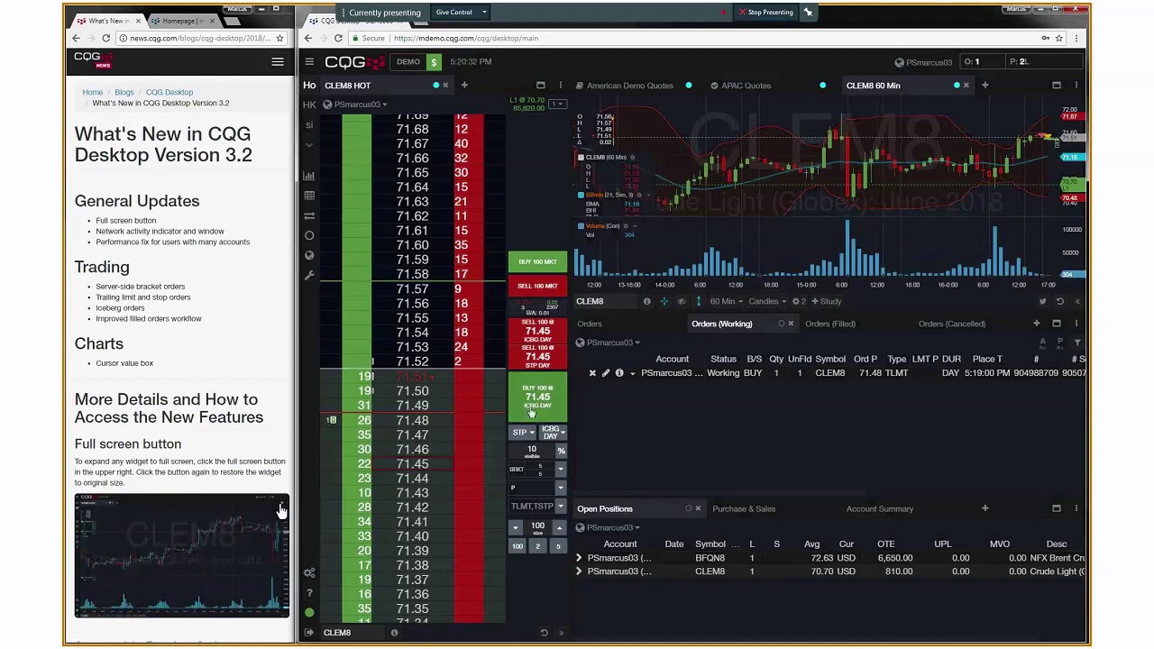
click(531, 411)
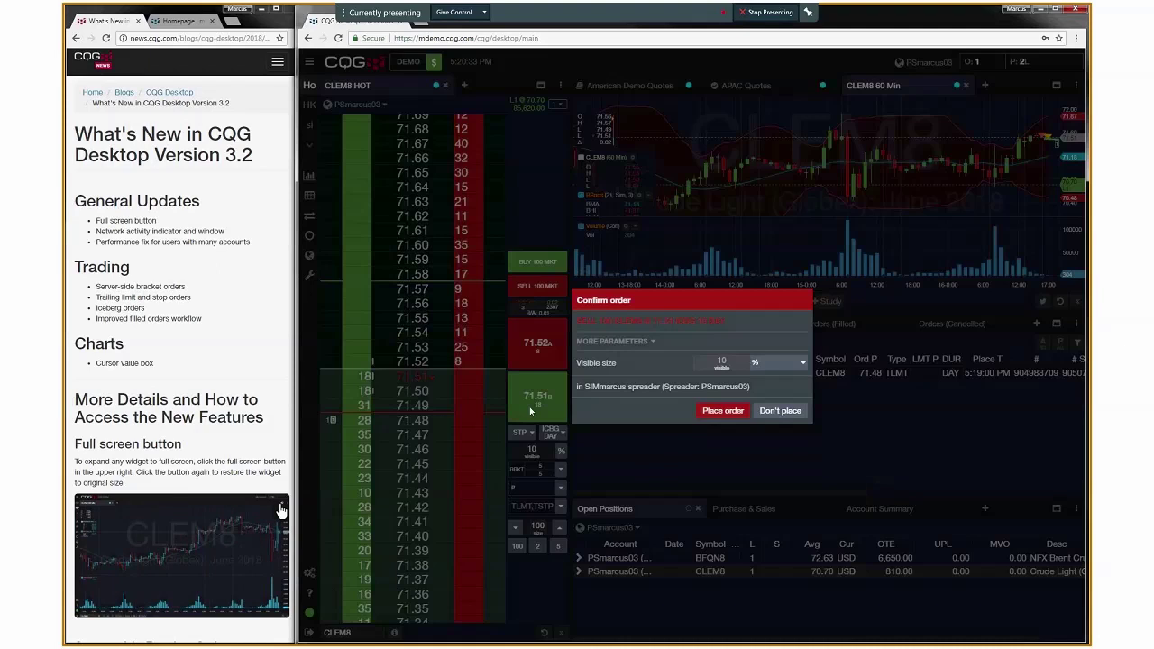
click(780, 413)
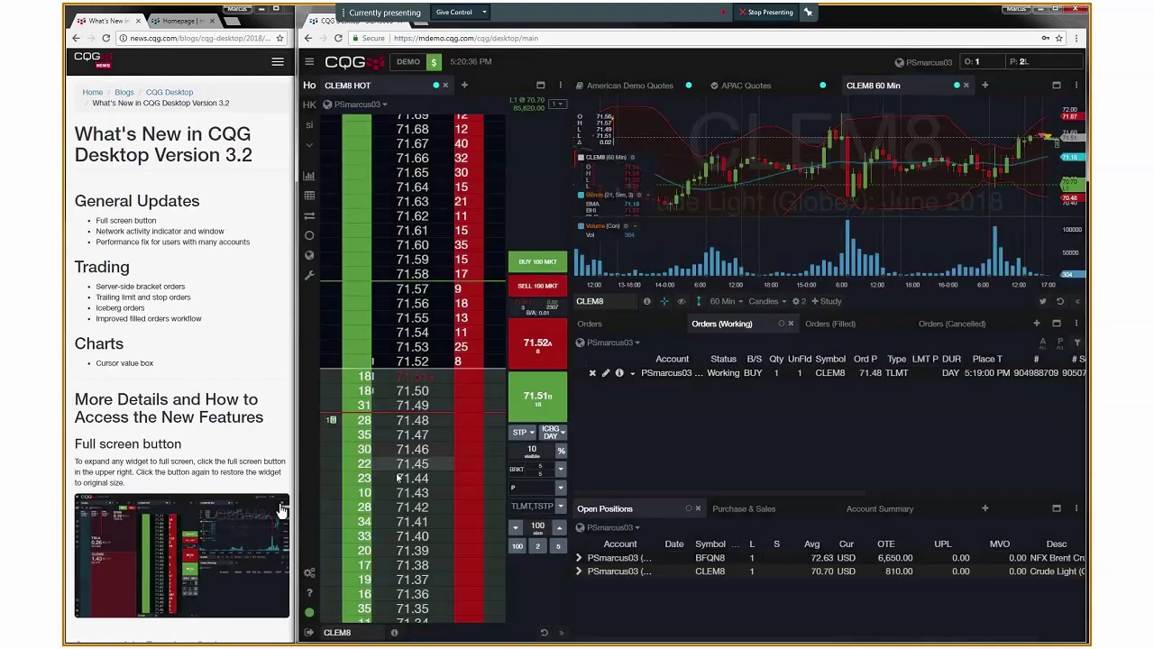
Place a 100-lot CLEM8 iceberg DAY buy at 71.44, accepting the order size limit warning.
click(397, 478)
click(538, 401)
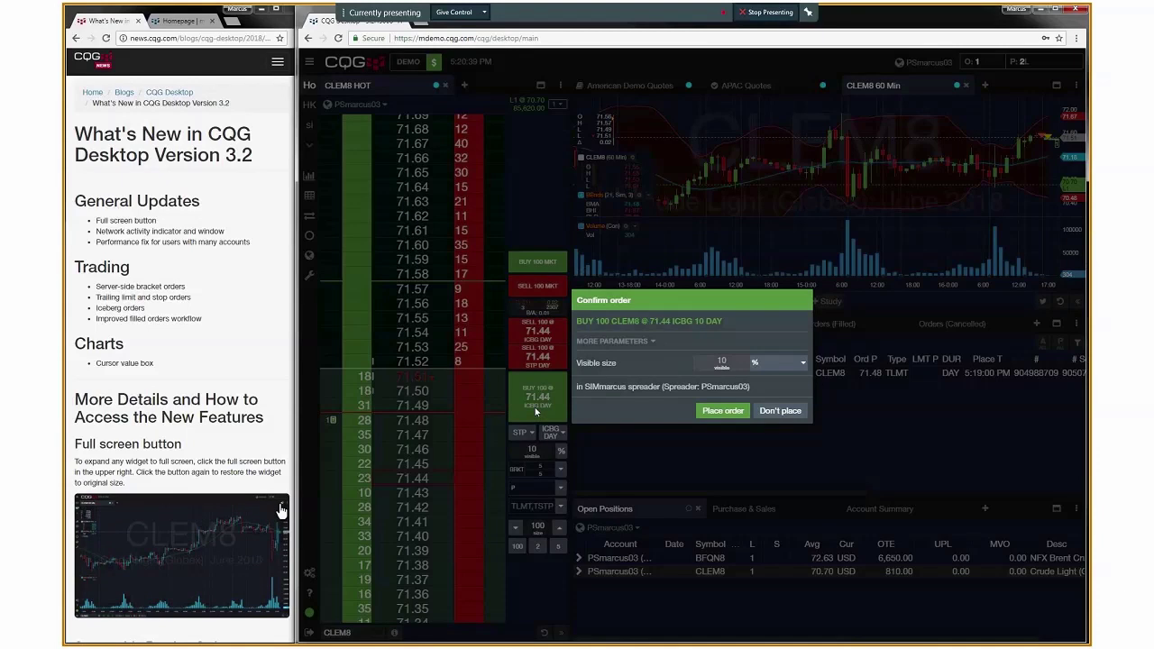
click(728, 413)
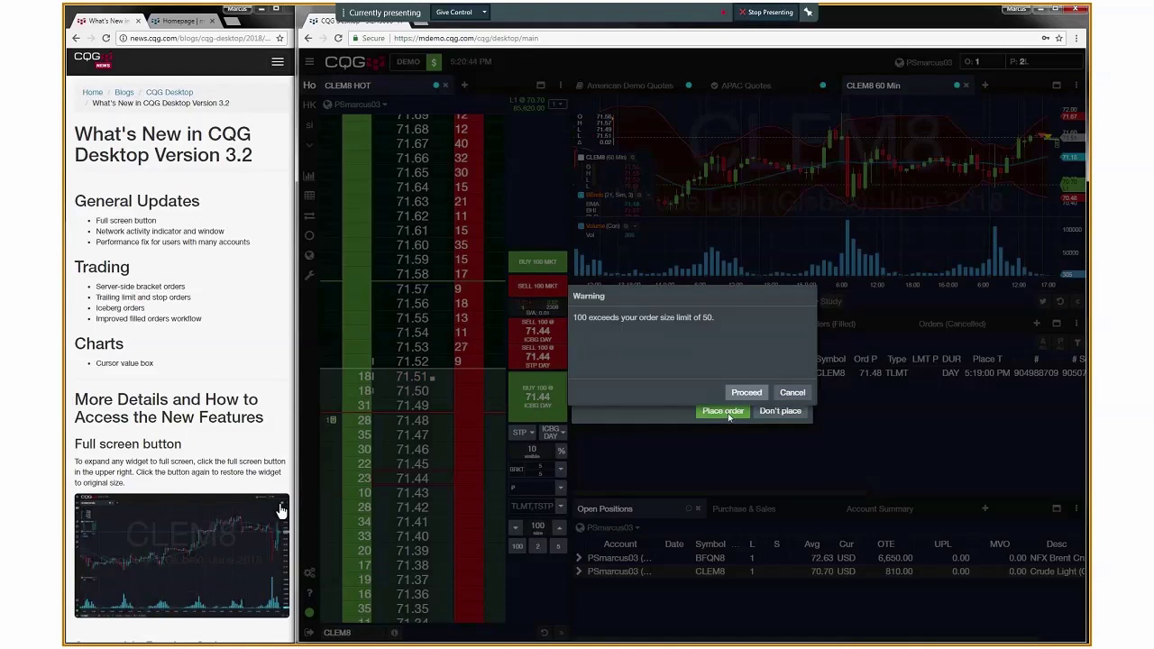
click(746, 395)
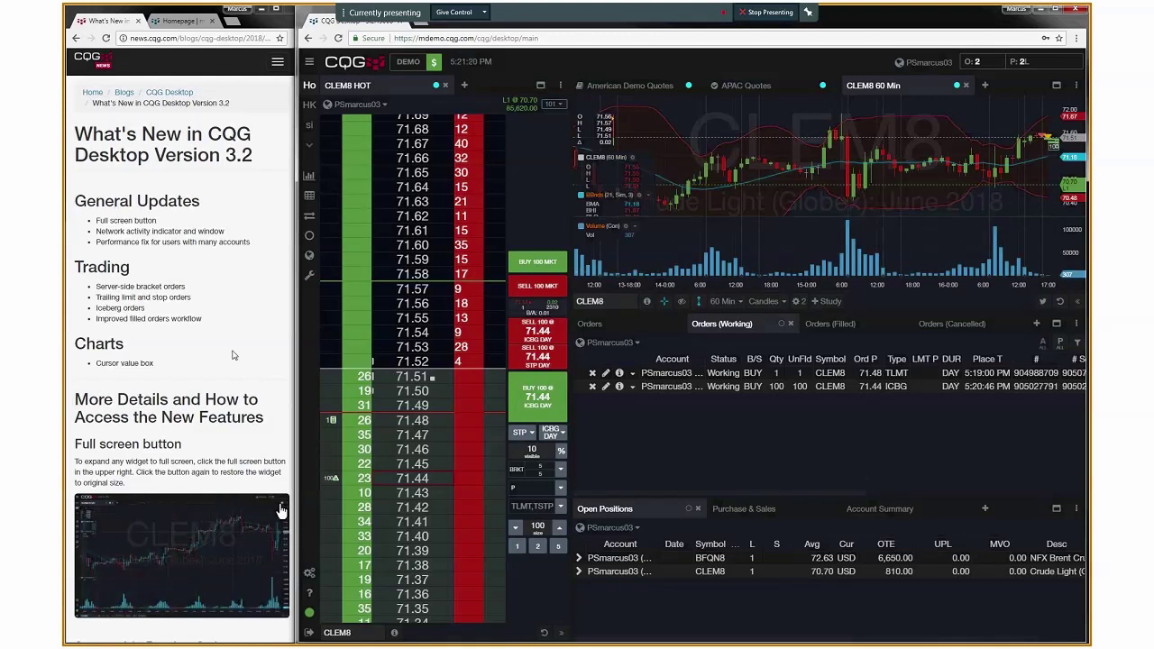
Widen Chrome, switch to the mhelp.cqg.com Homepage tab, then narrow the window to reveal the trading screen.
drag(296, 373, 310, 373)
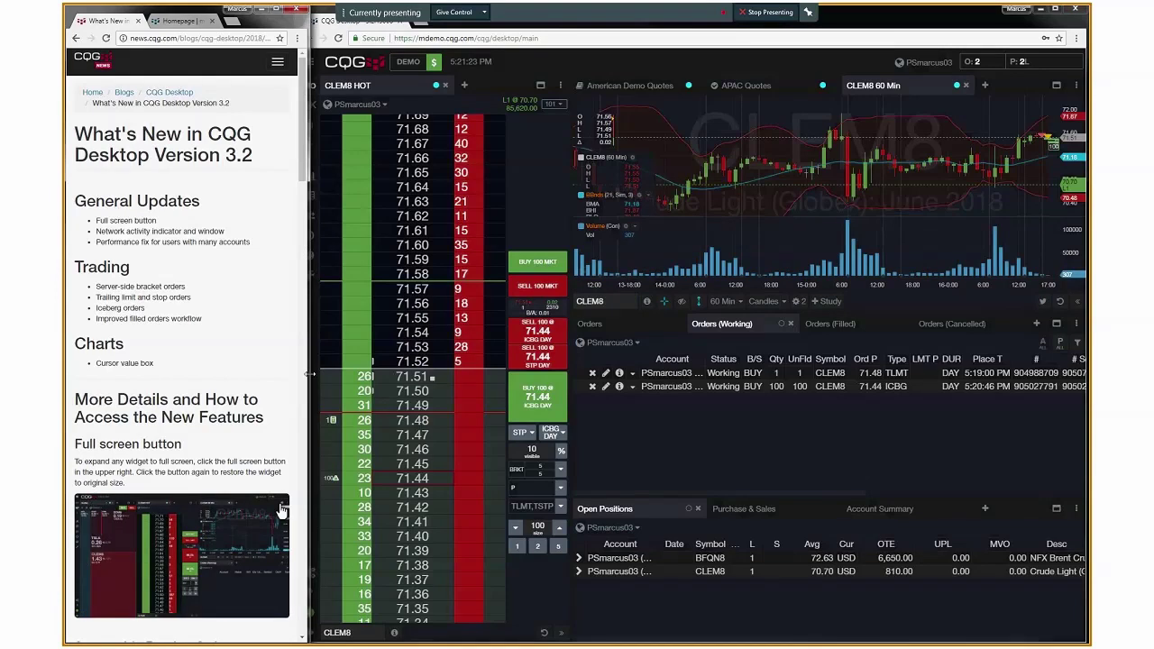
drag(310, 373, 769, 430)
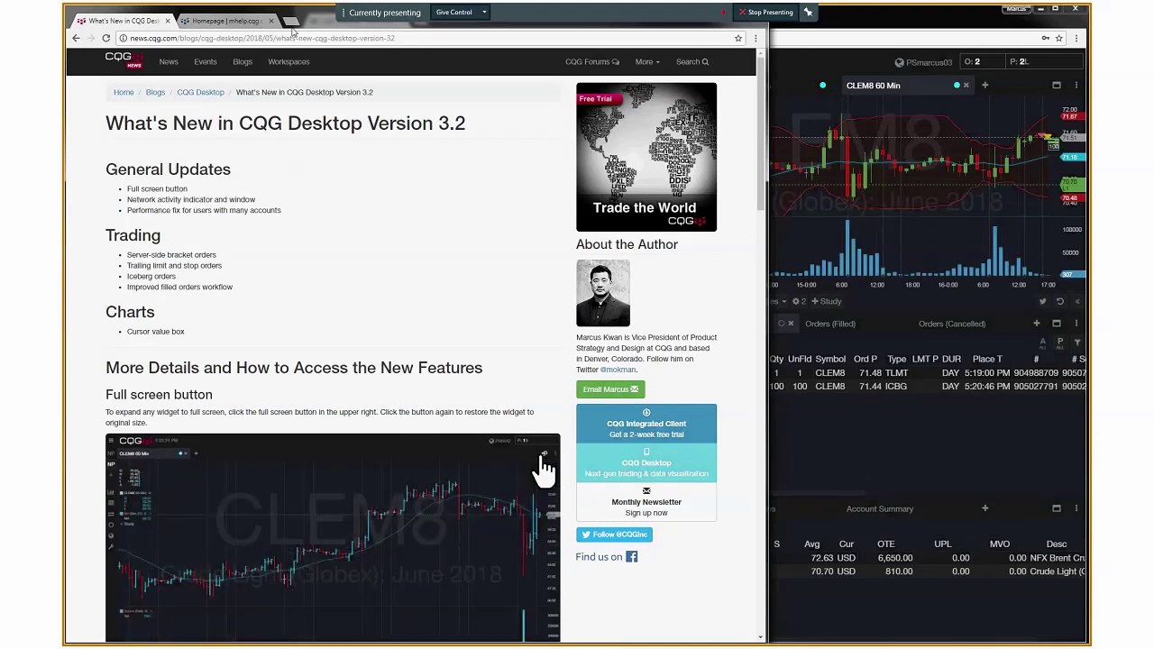
click(211, 23)
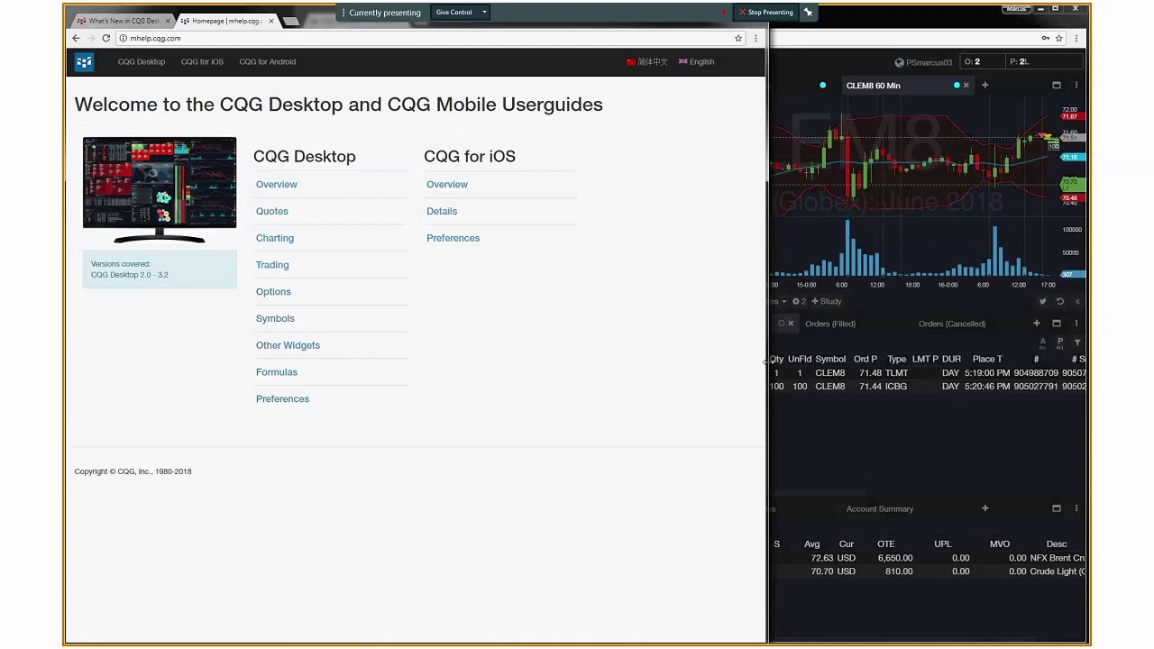
drag(768, 363, 465, 391)
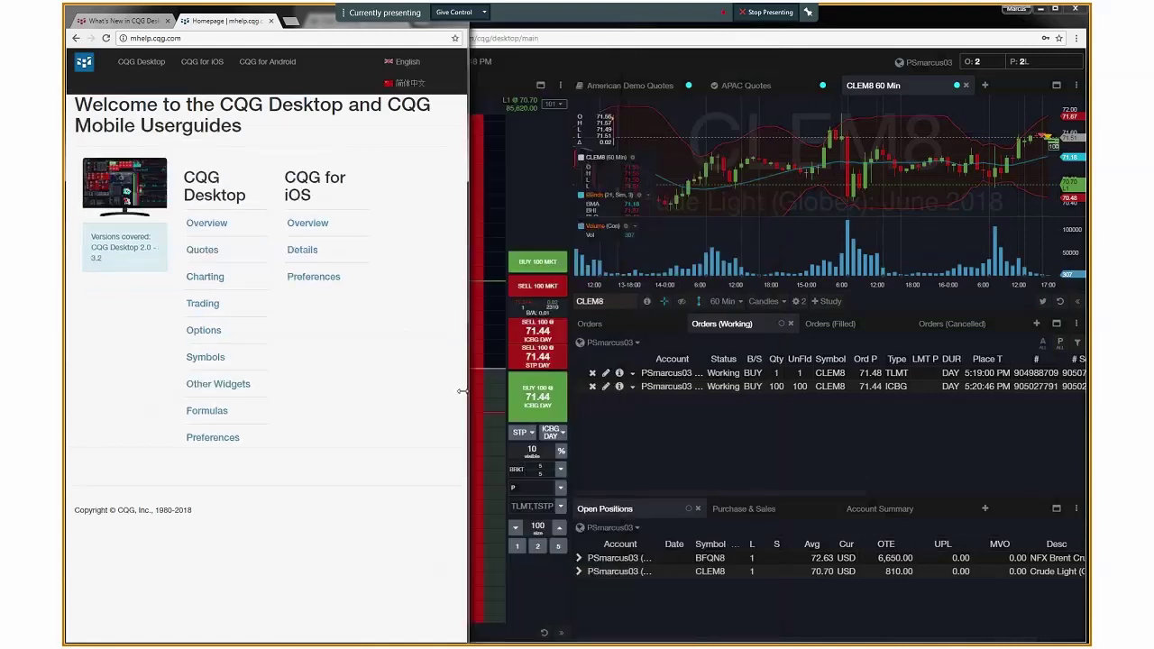